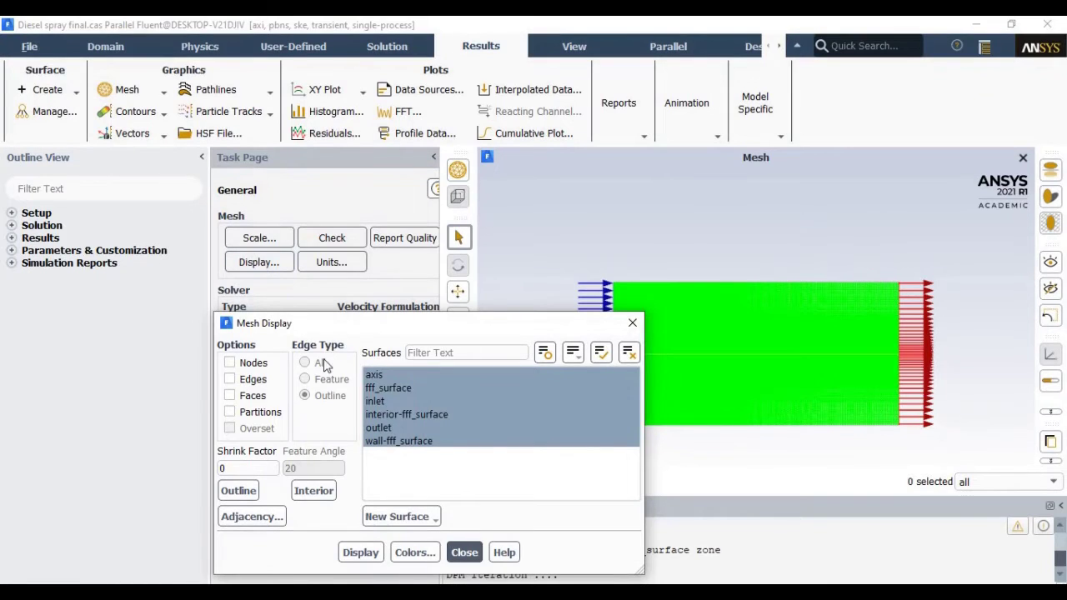
Redraw the mesh with all six surfaces selected, including the inlet
left_click(375, 402)
left_click(376, 401)
left_click(360, 552)
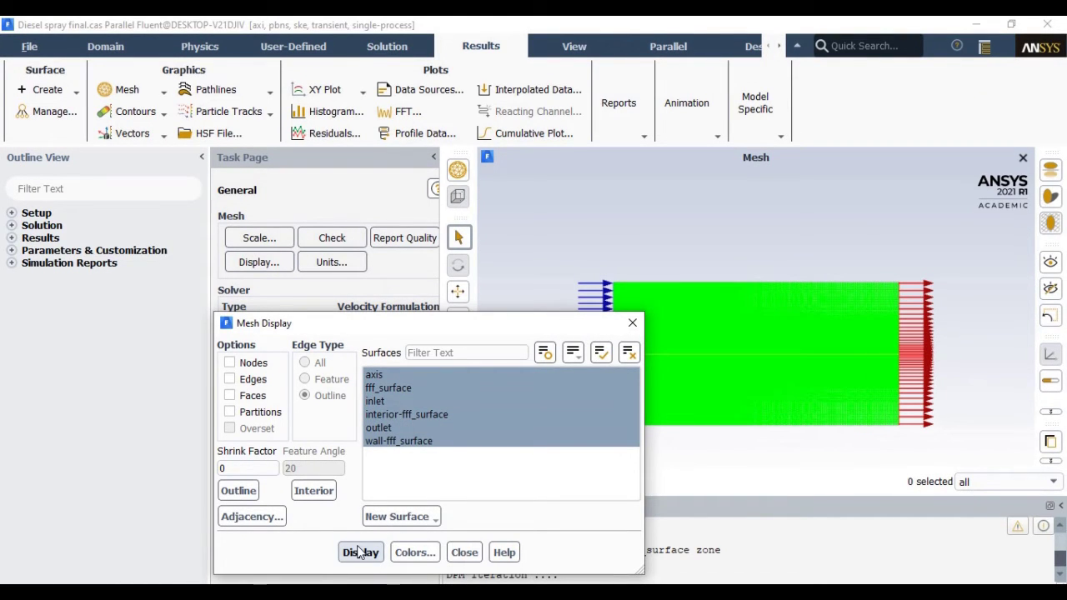
left_click(462, 553)
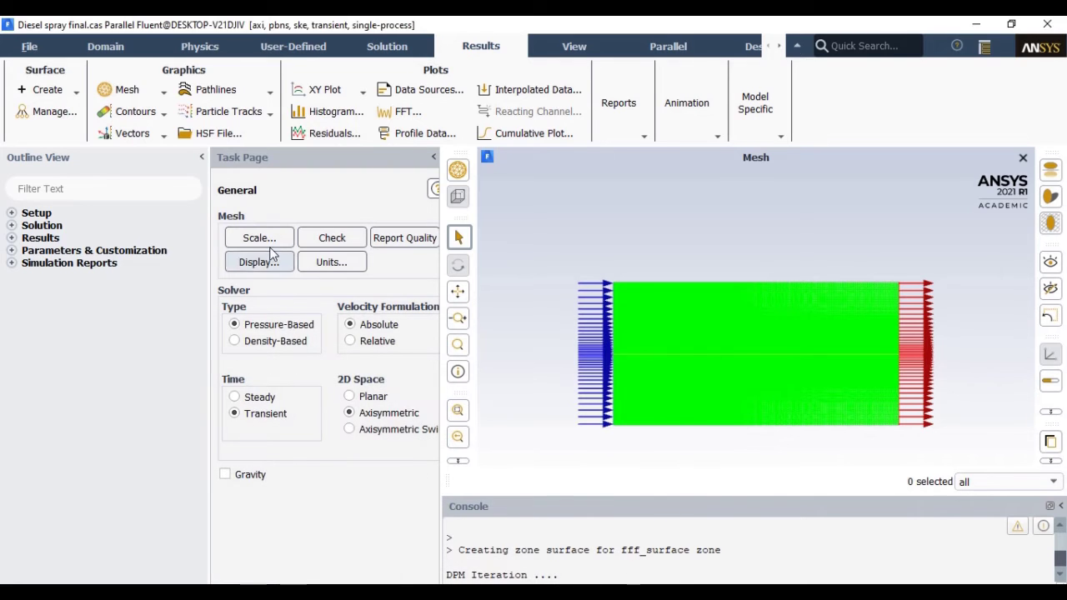
Review the 100 × 25 mm domain extents in Scale, then run a mesh check
left_click(263, 242)
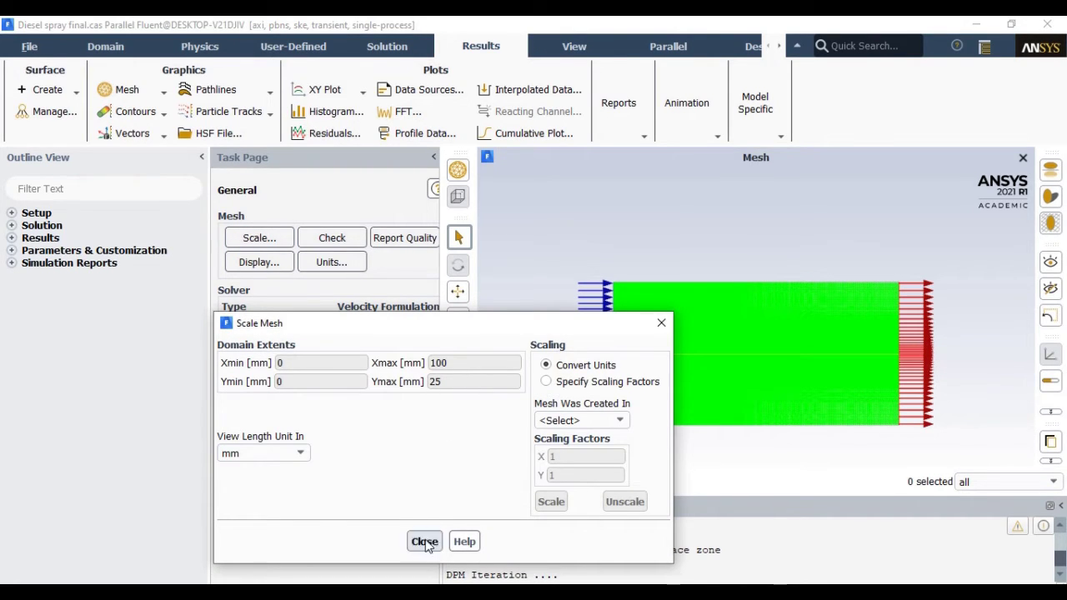
left_click(422, 543)
left_click(345, 240)
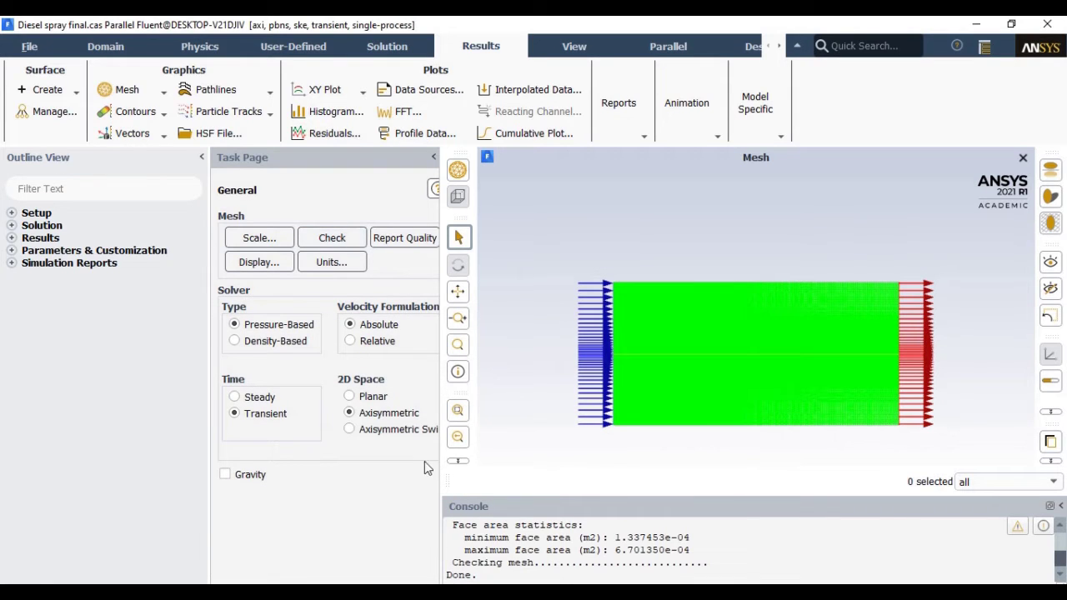
left_click_drag(477, 575, 437, 575)
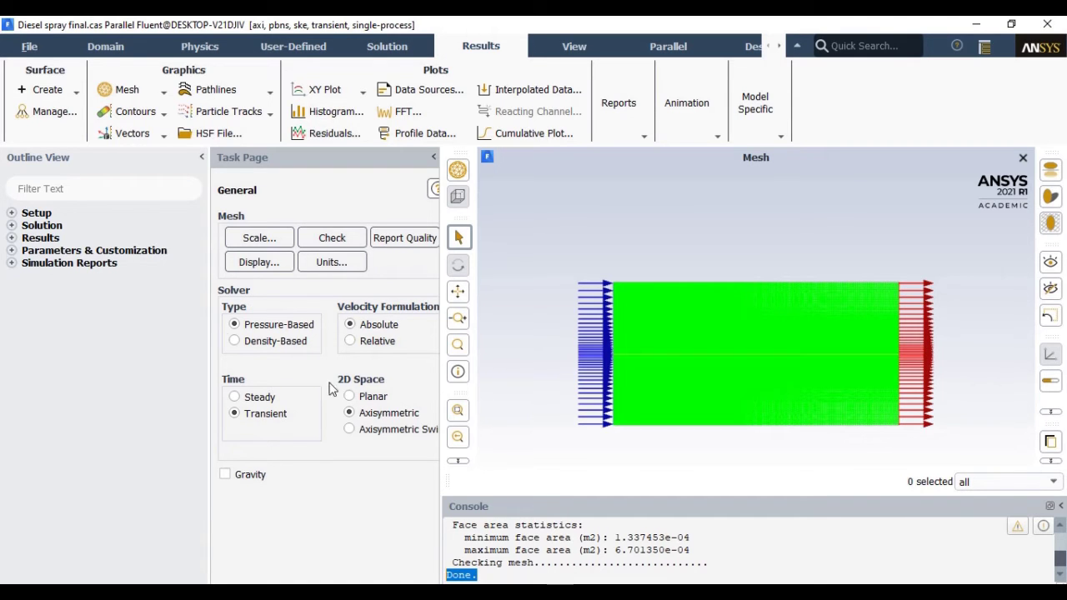
Expand Setup > Models and confirm Multiphase is off, without changes
left_click(13, 226)
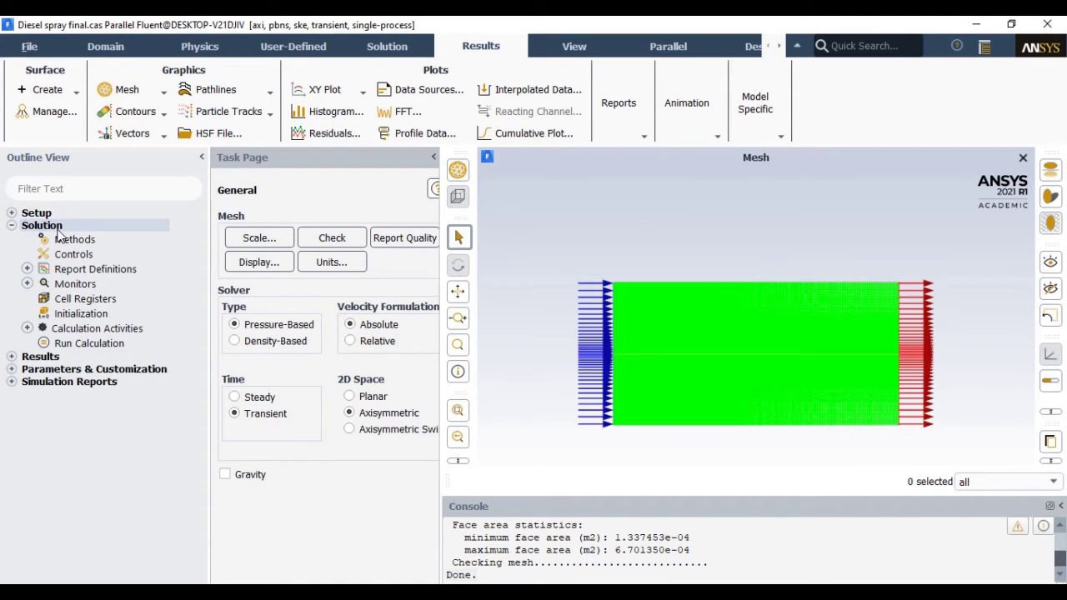
left_click(13, 226)
left_click(28, 241)
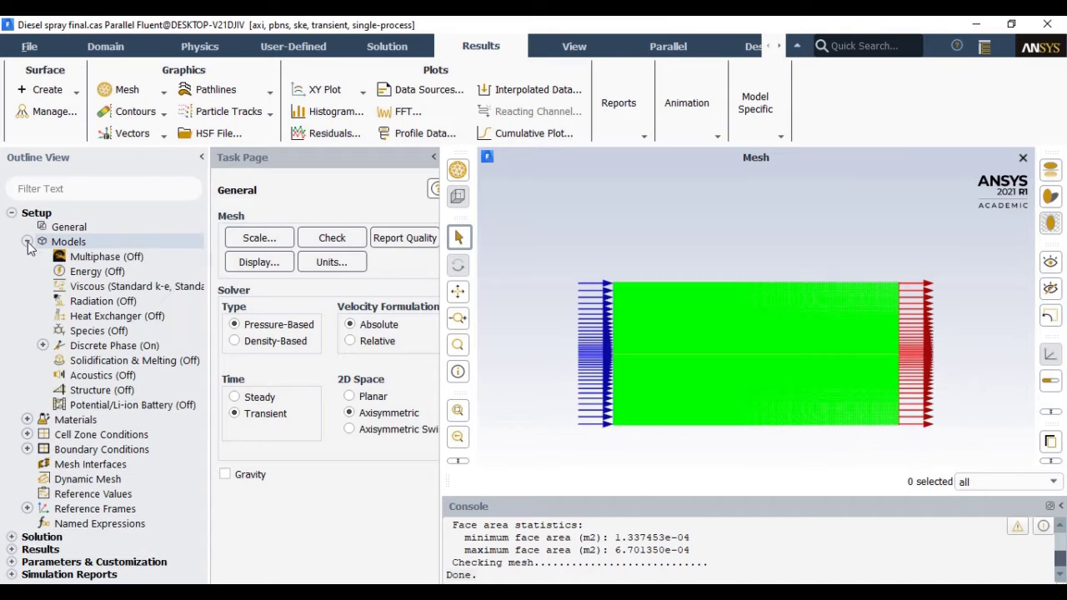
double_click(115, 257)
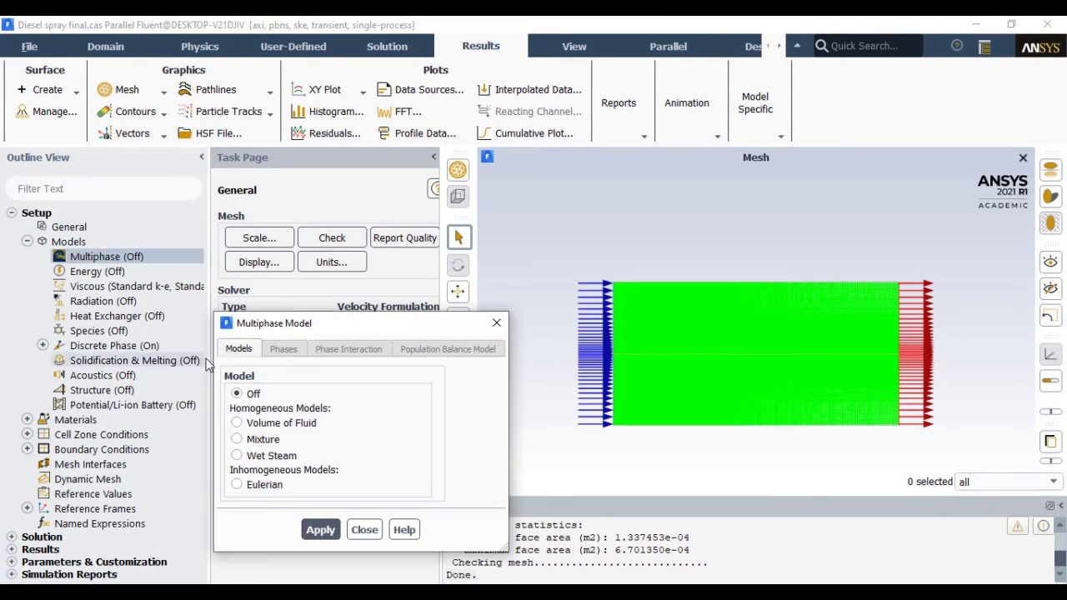
left_click(364, 529)
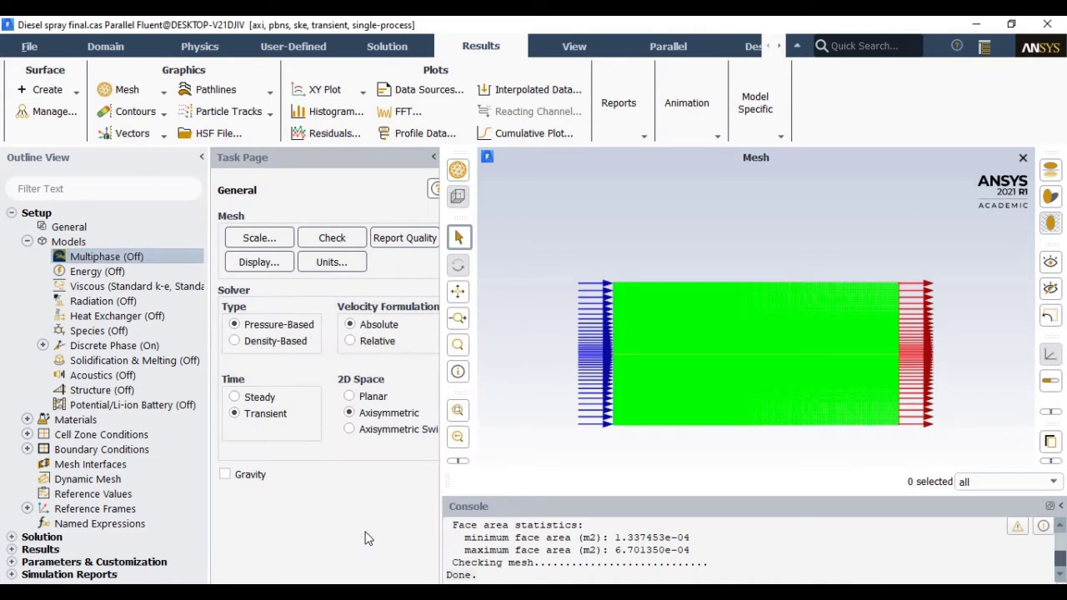
Accept the standard k-epsilon Viscous model with standard wall functions, then show Physics
left_click(123, 291)
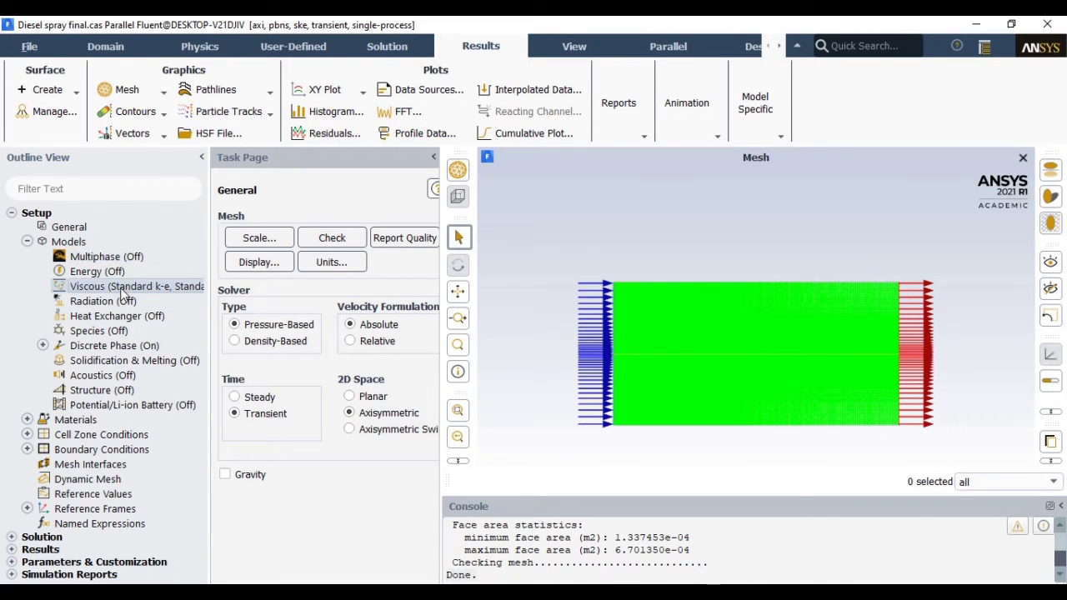
double_click(98, 286)
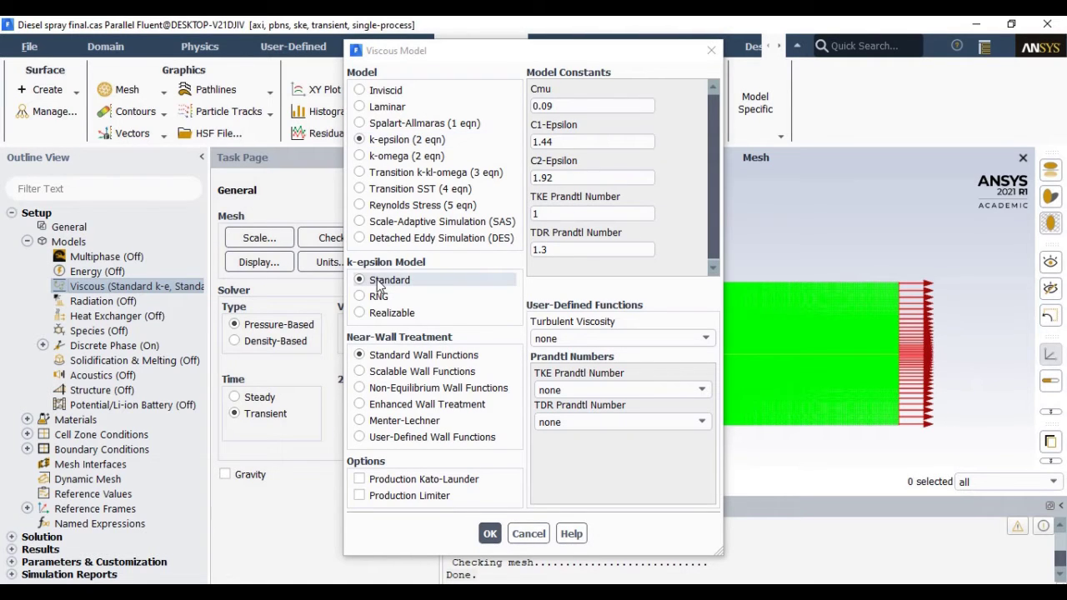
left_click(489, 534)
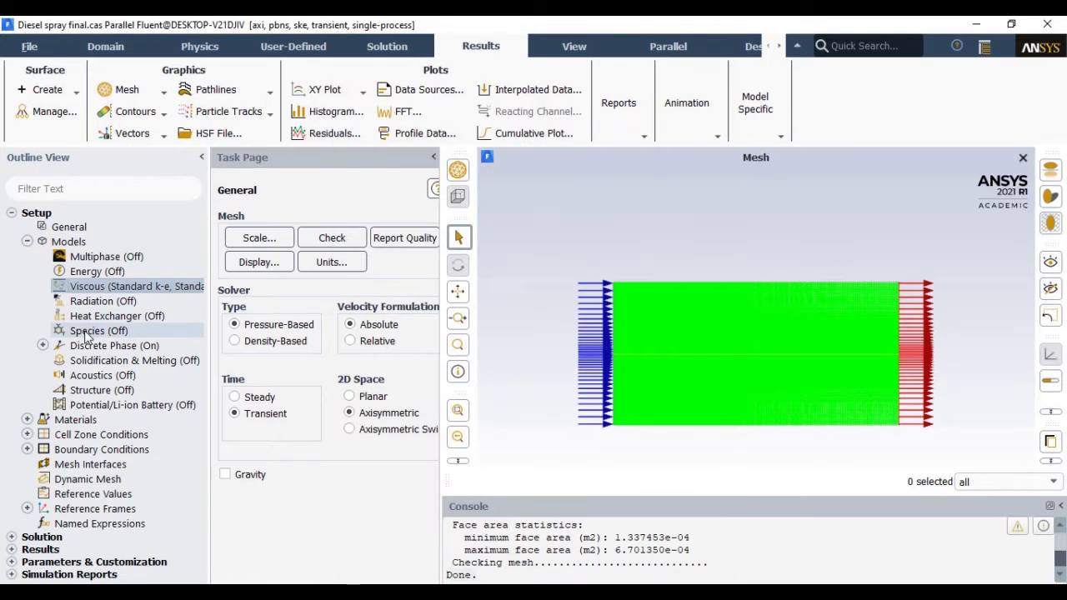
left_click(194, 52)
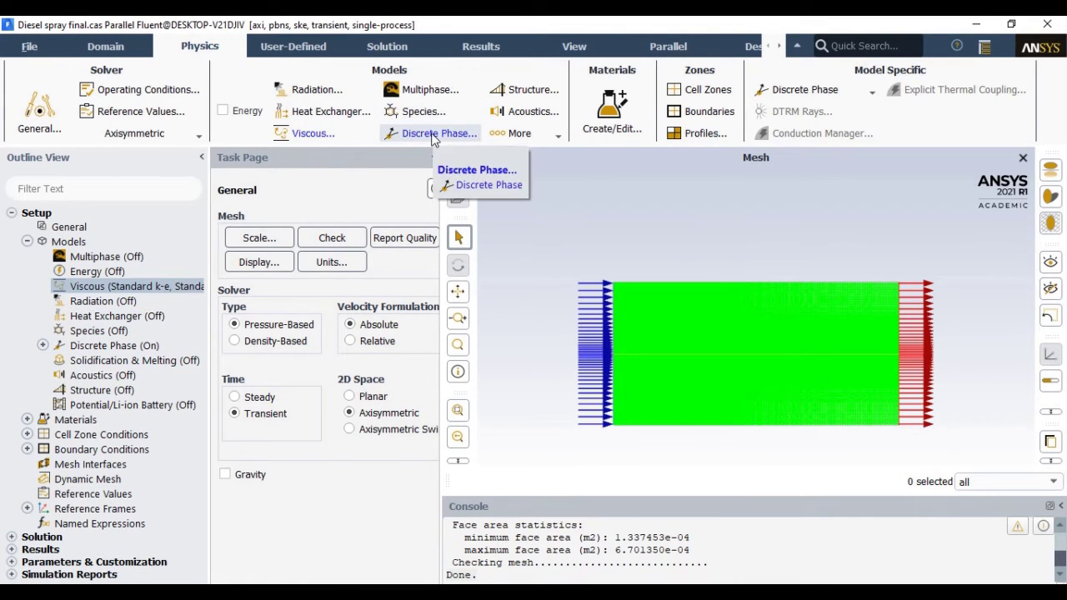
Review Discrete Phase tracking step values, confirm Breakup is enabled, and list the injections
left_click(432, 139)
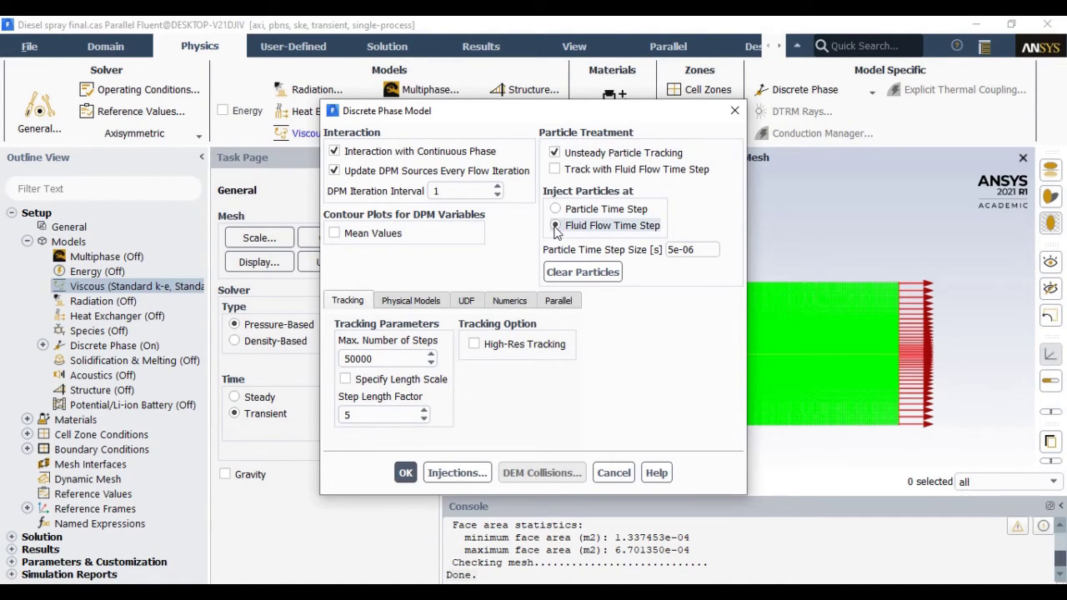
left_click_drag(710, 251, 658, 250)
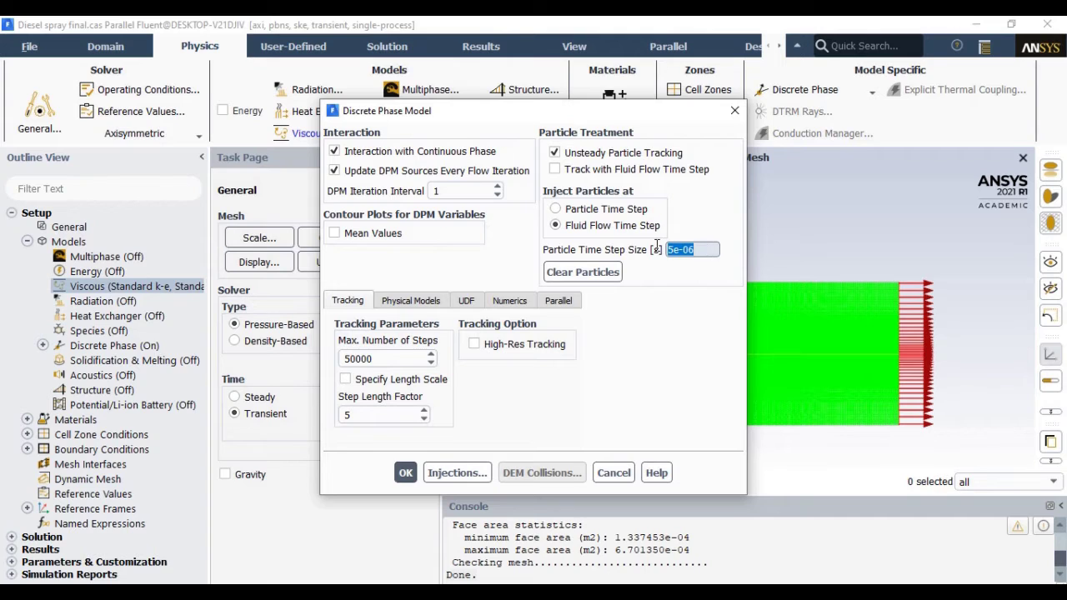
double_click(376, 358)
key("Tab")
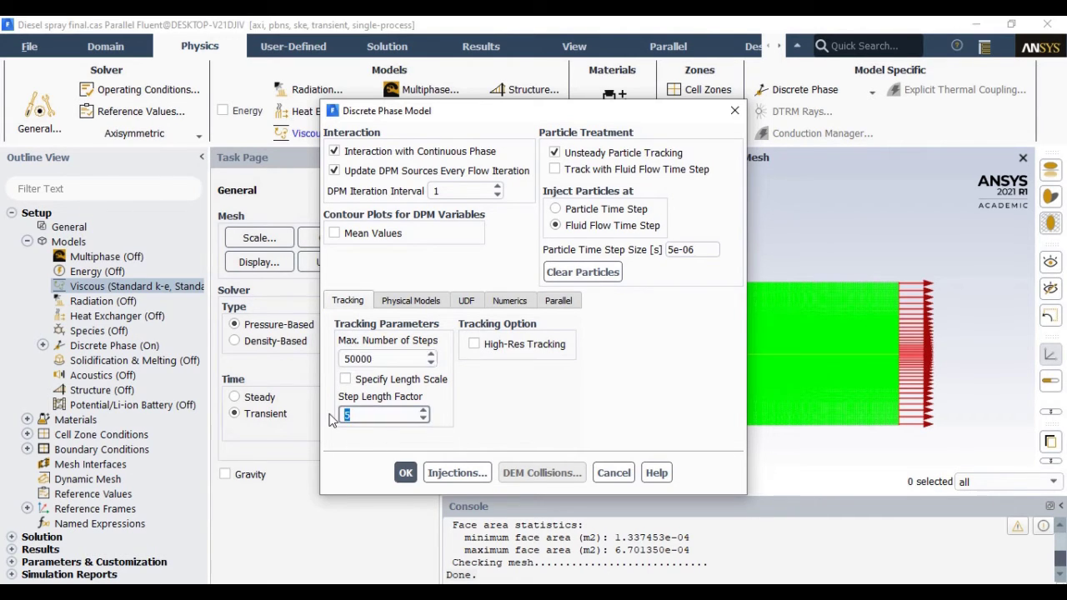
left_click(397, 302)
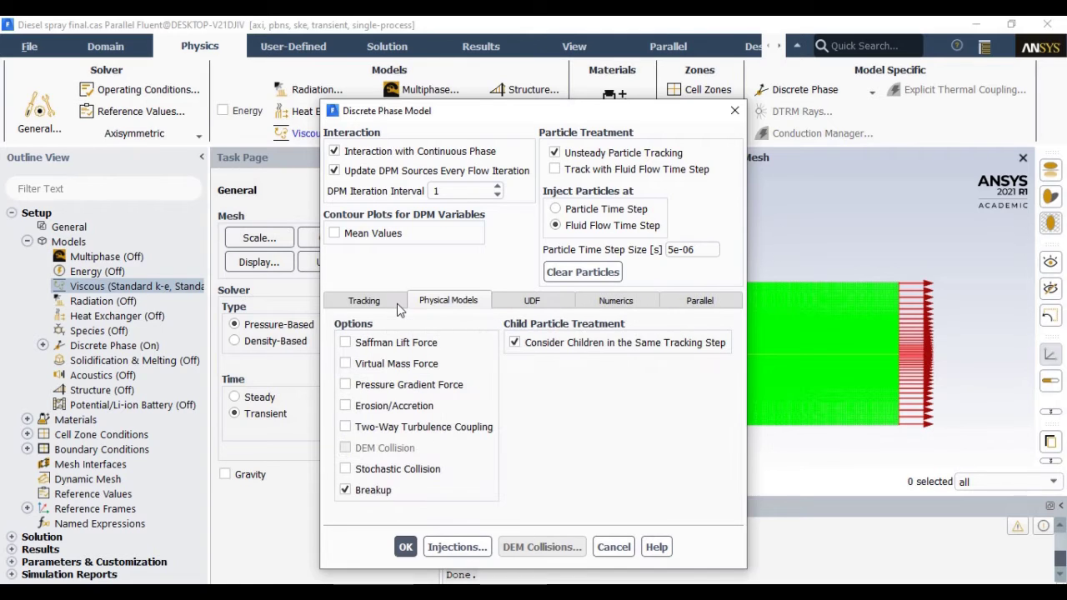
left_click(345, 490)
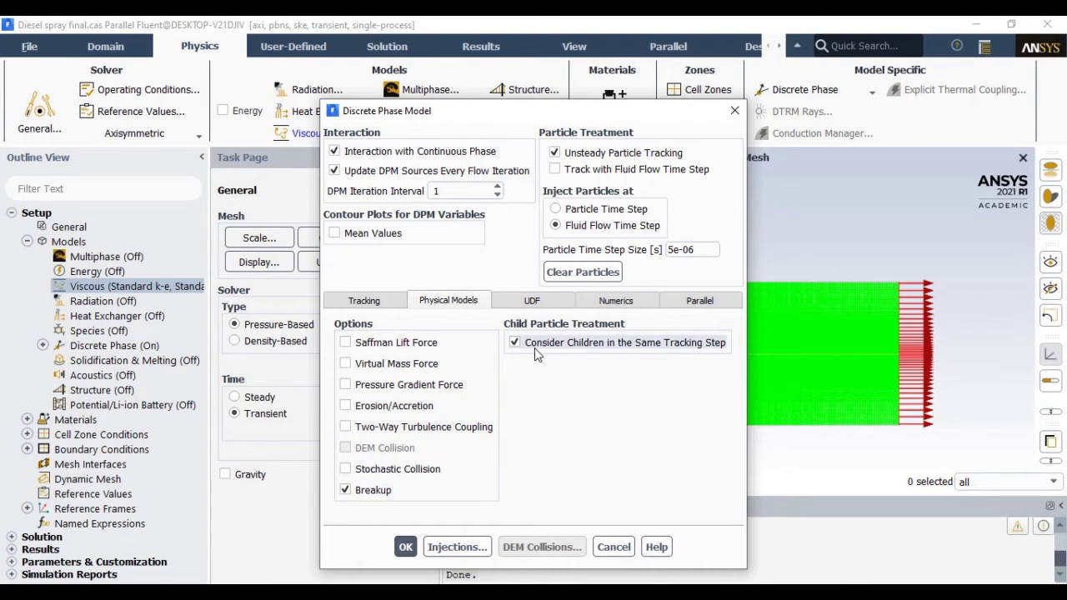
left_click(455, 547)
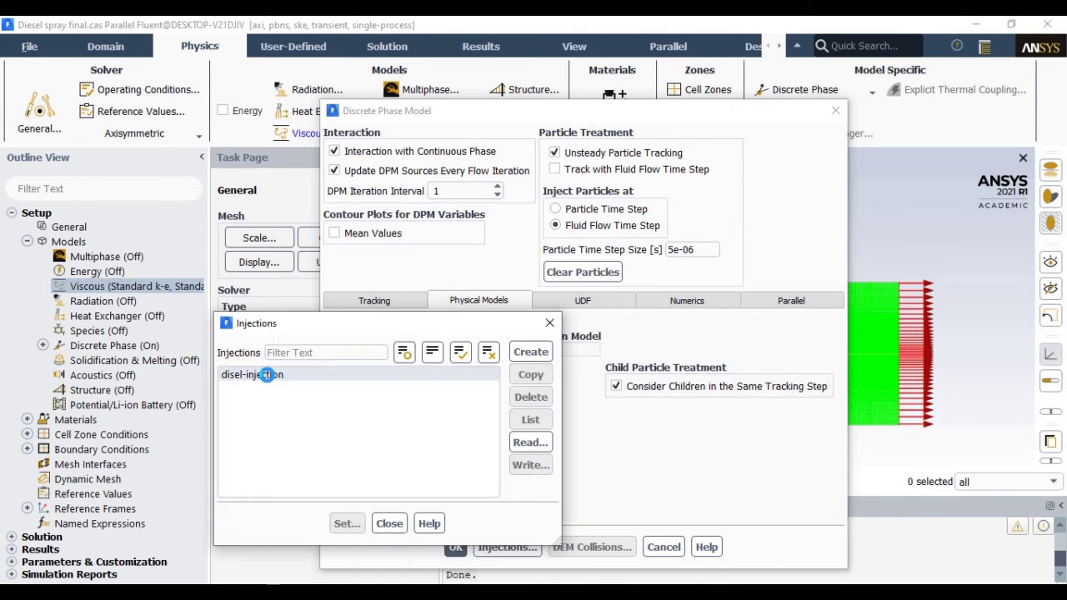
Open disel-injection properties, keeping plain-orifice-atomizer type and 500 streams
left_click(267, 375)
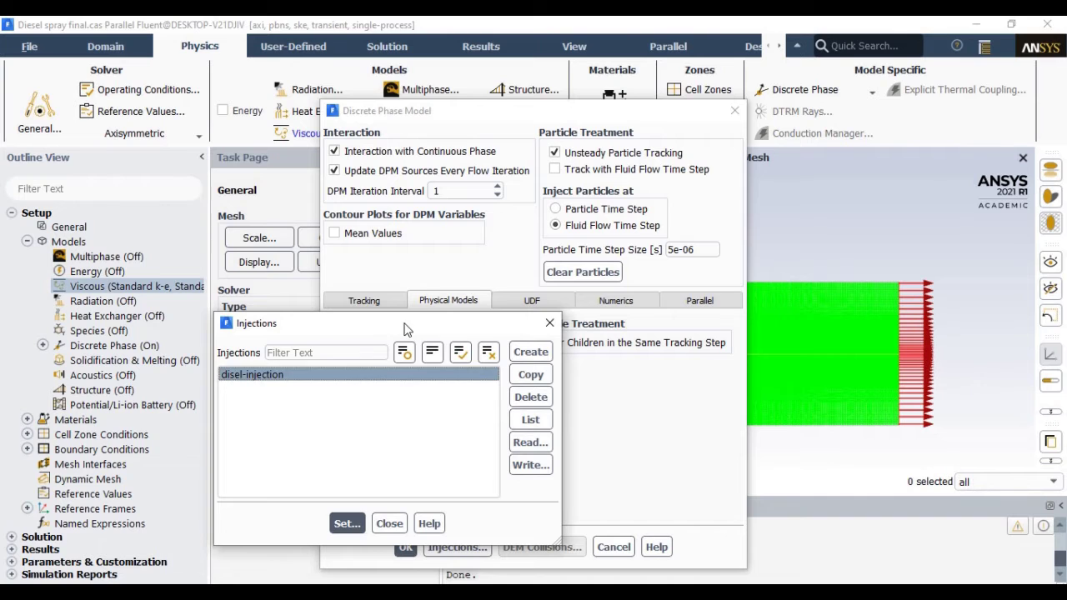
left_click_drag(406, 329, 195, 117)
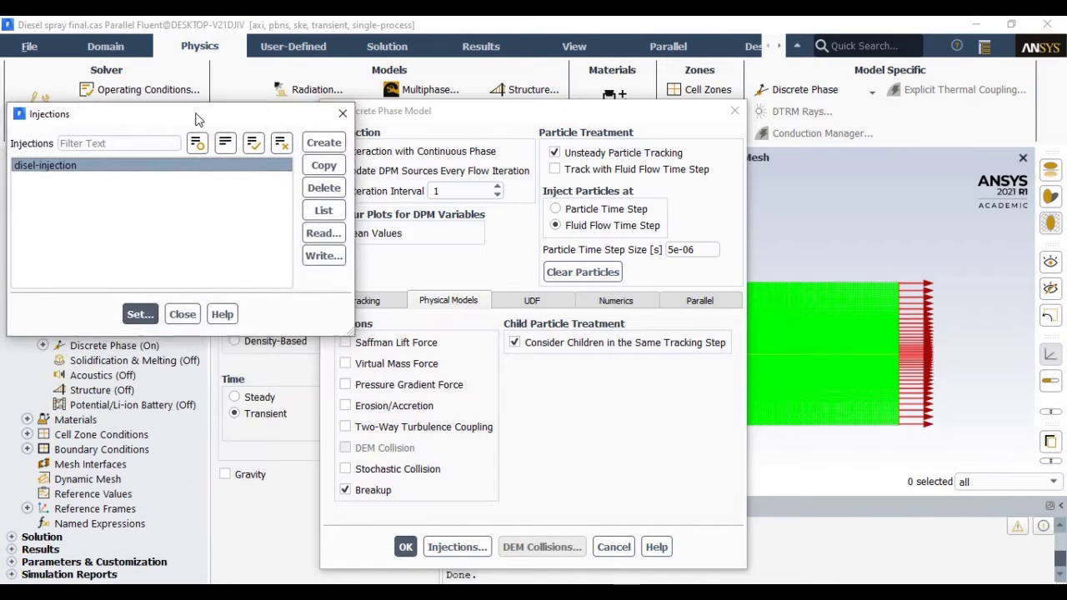
left_click(144, 311)
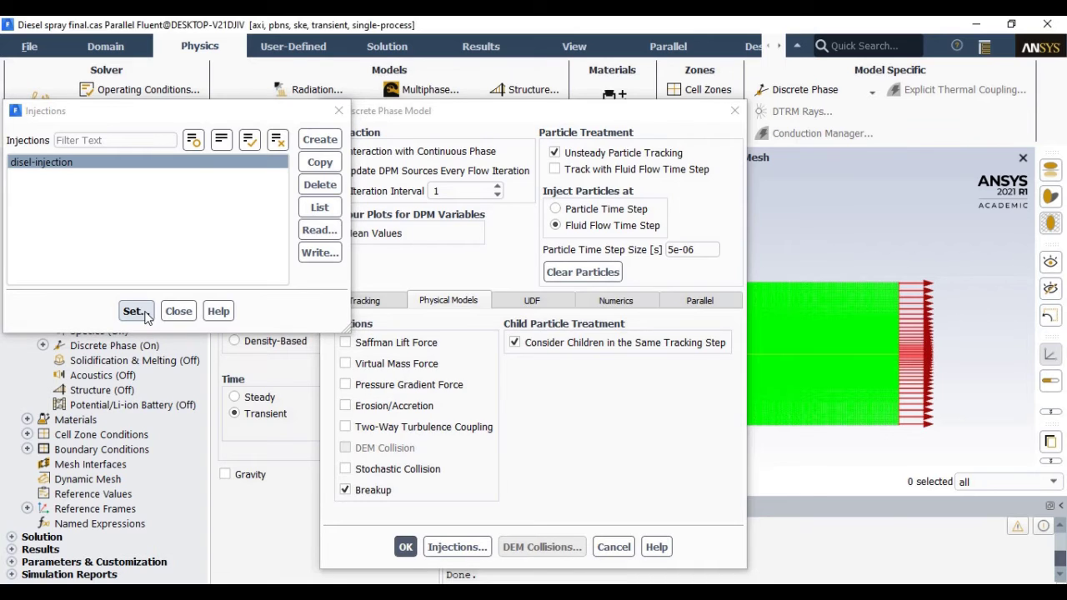
left_click_drag(326, 114, 237, 106)
left_click(522, 113)
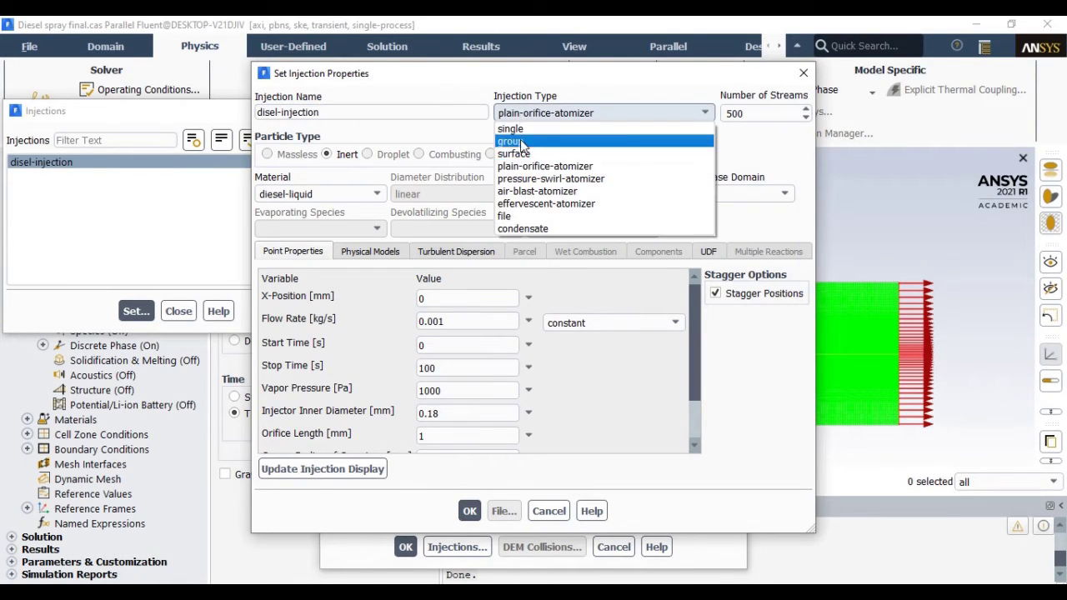
left_click(595, 166)
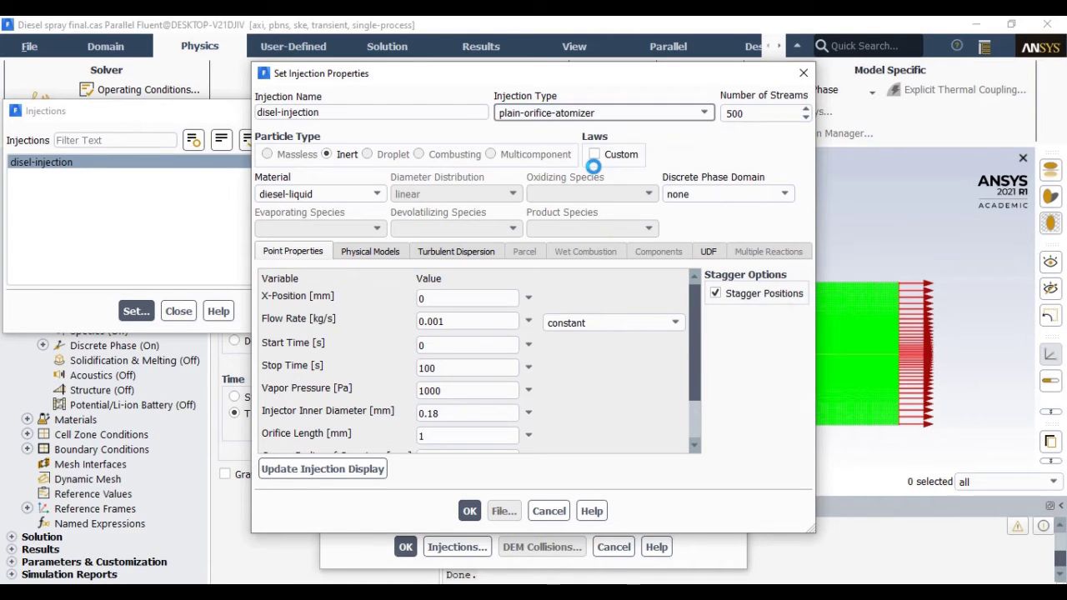
left_click(743, 113)
left_click_drag(741, 113, 718, 121)
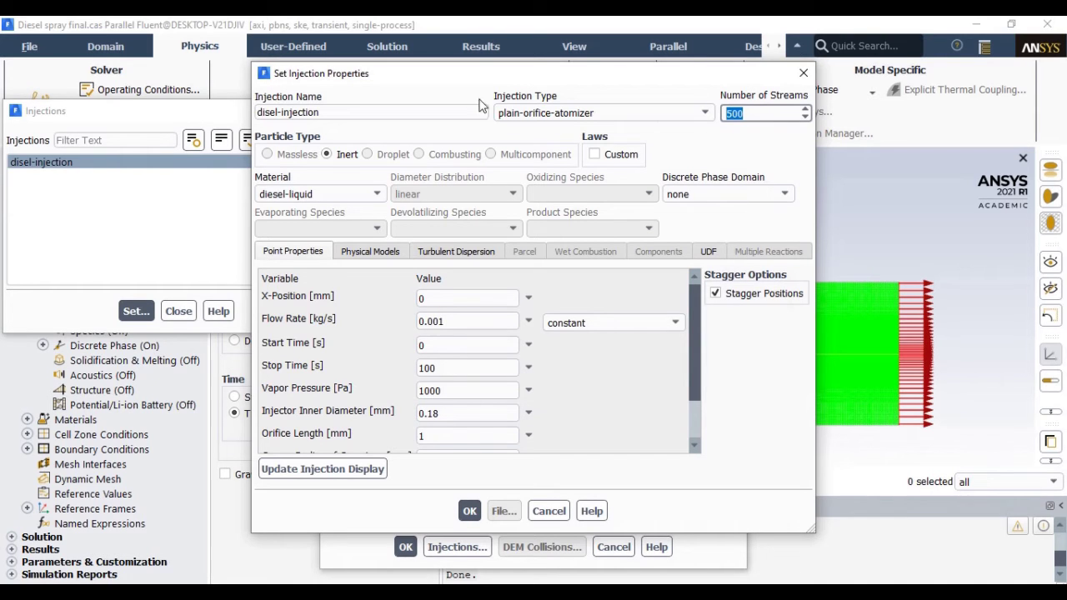
Review the injection's material, X-position, 0.001 flow rate and stop time 100
left_click(332, 199)
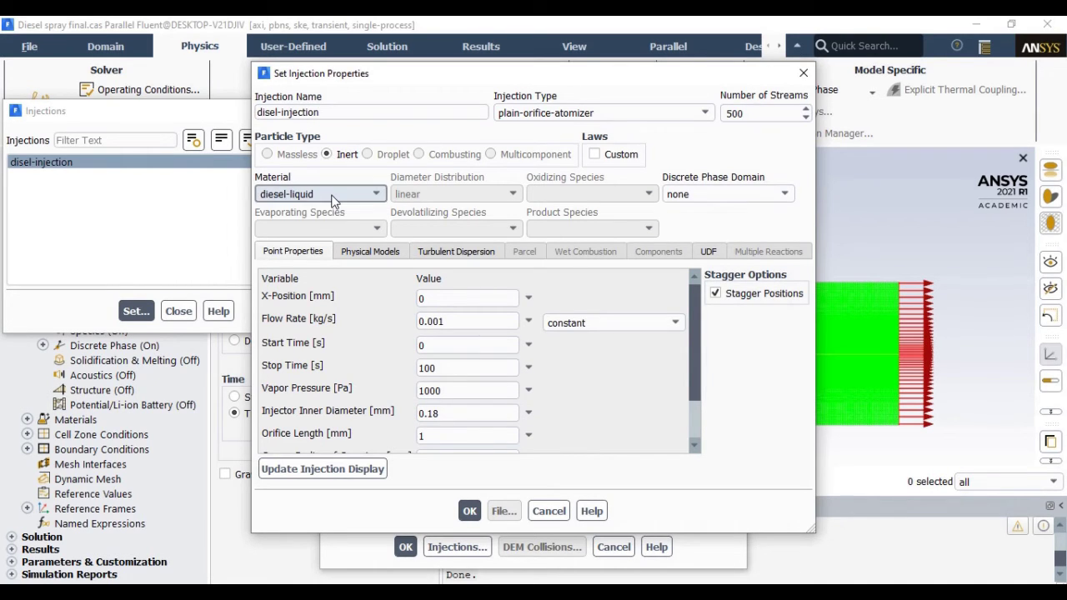
left_click(421, 298)
double_click(421, 299)
left_click_drag(448, 320, 409, 326)
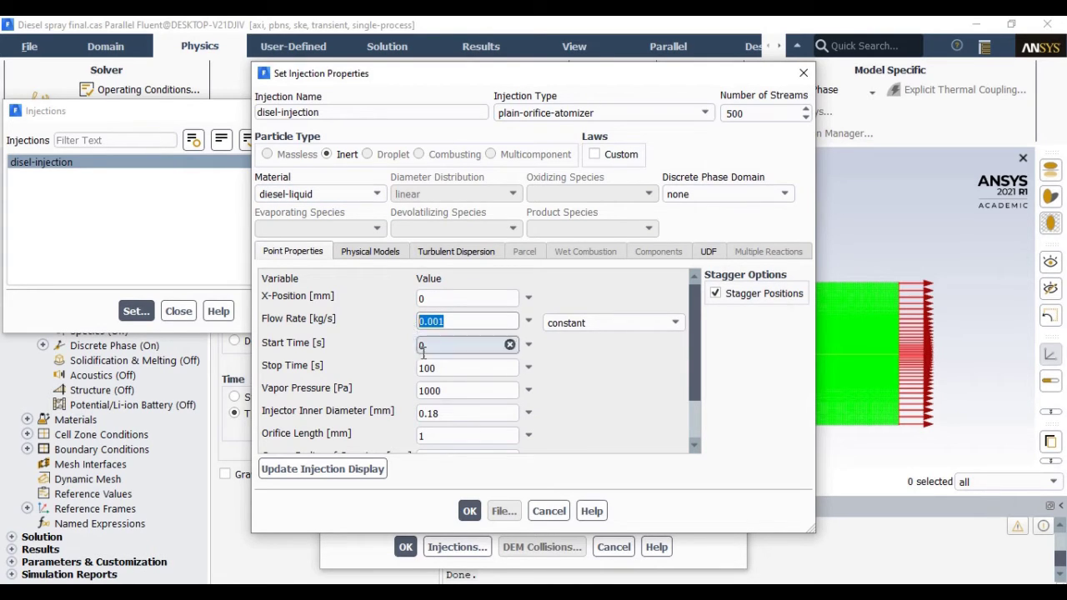
mouse_move(504, 368)
left_mouse_down()
mouse_move(415, 375)
mouse_move(412, 397)
mouse_move(488, 413)
mouse_move(417, 435)
left_mouse_up()
scroll(689, 379, "down", 1)
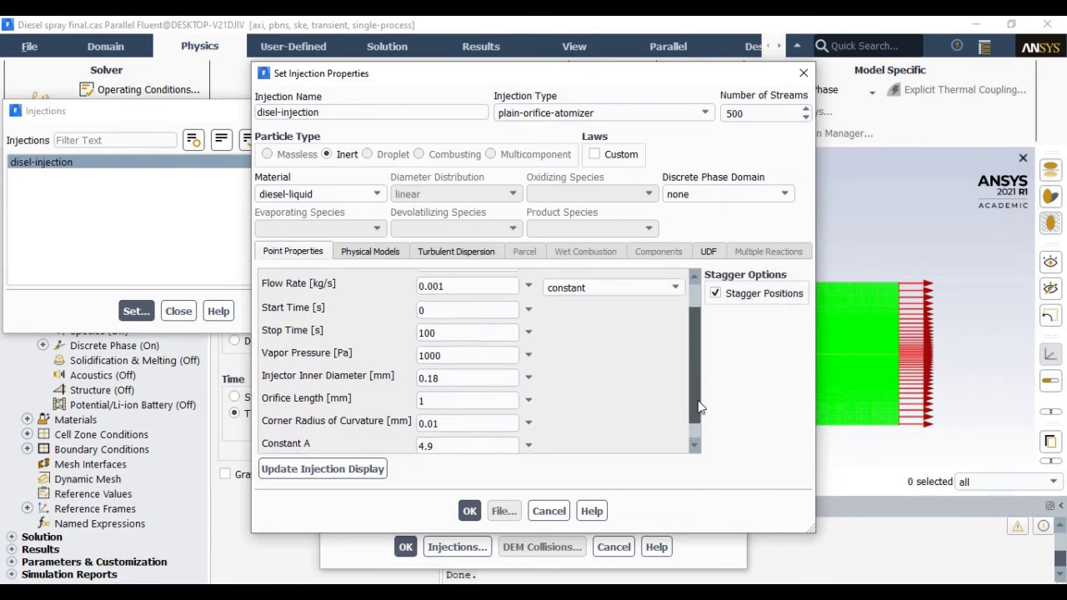
scroll(689, 380, "down", 2)
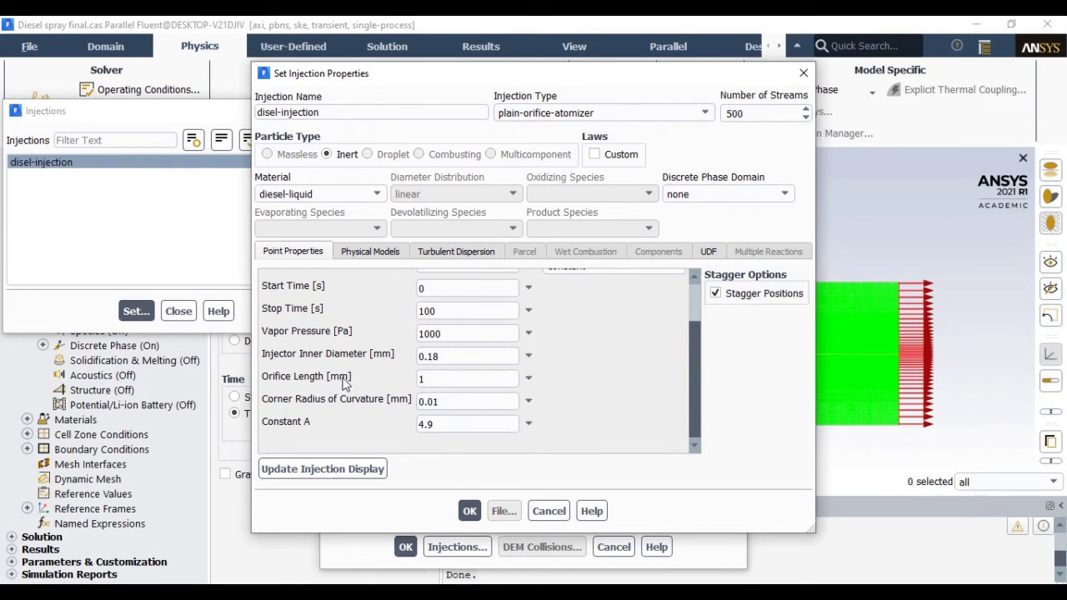
Use dynamic-drag, KHRT breakup and Discrete Random Walk turbulent dispersion for the injection
left_click(351, 253)
left_click(350, 308)
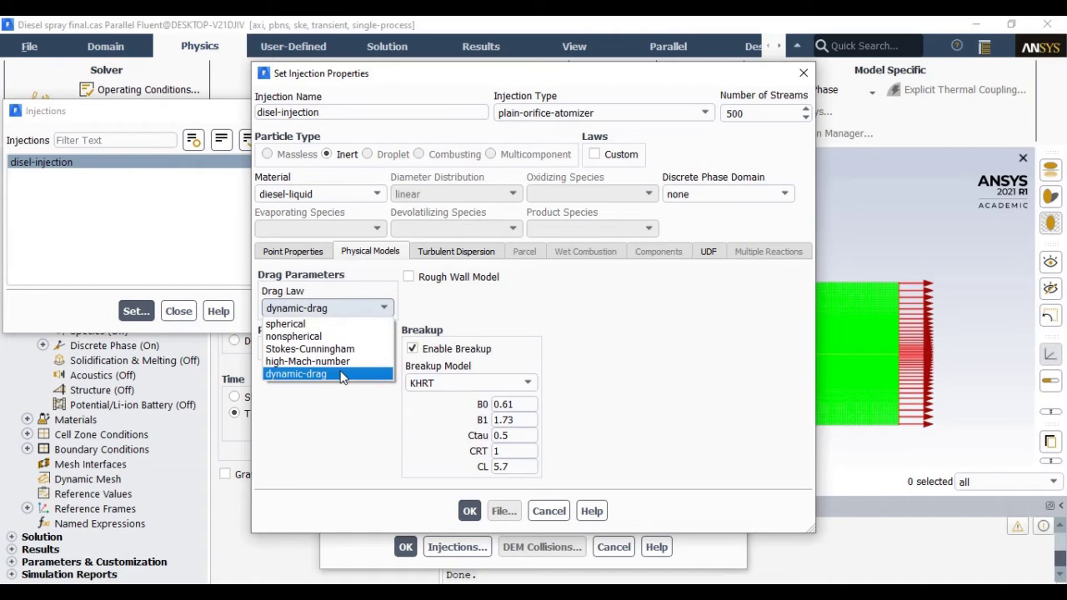
left_click(319, 374)
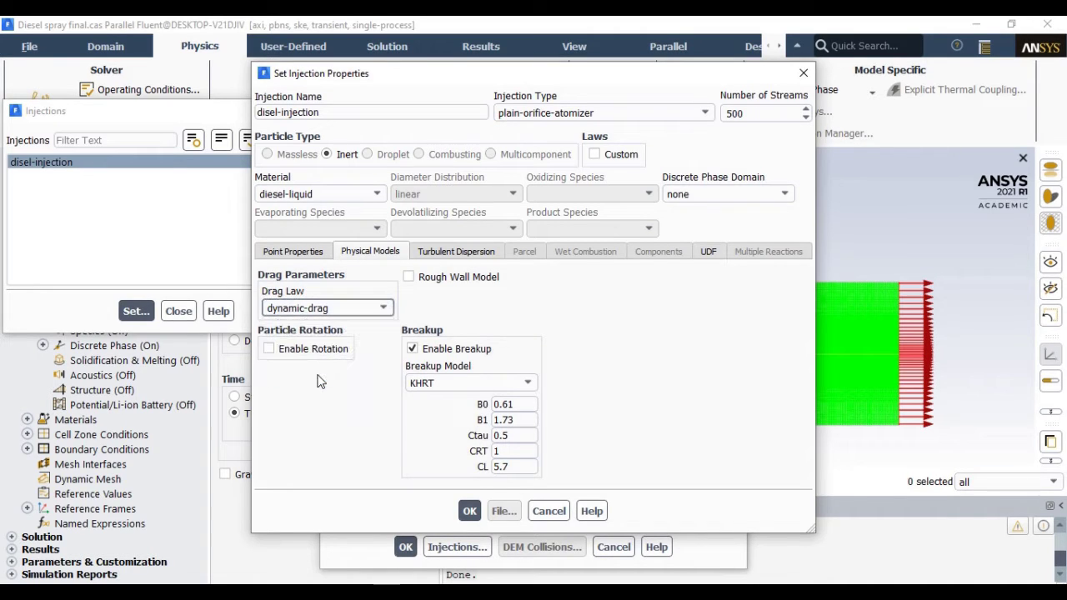
left_click(417, 384)
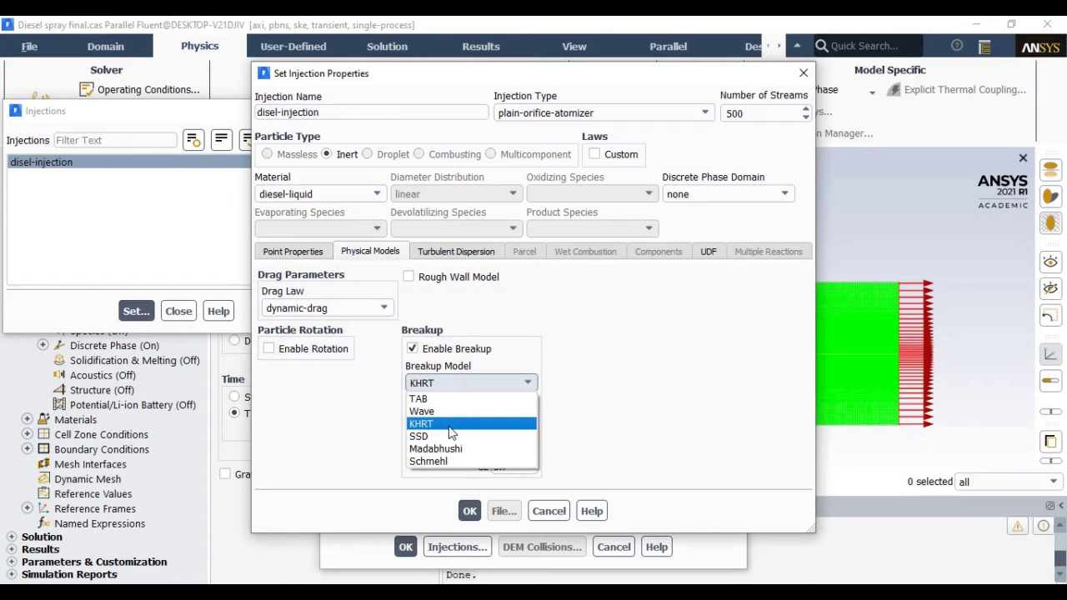
left_click(450, 426)
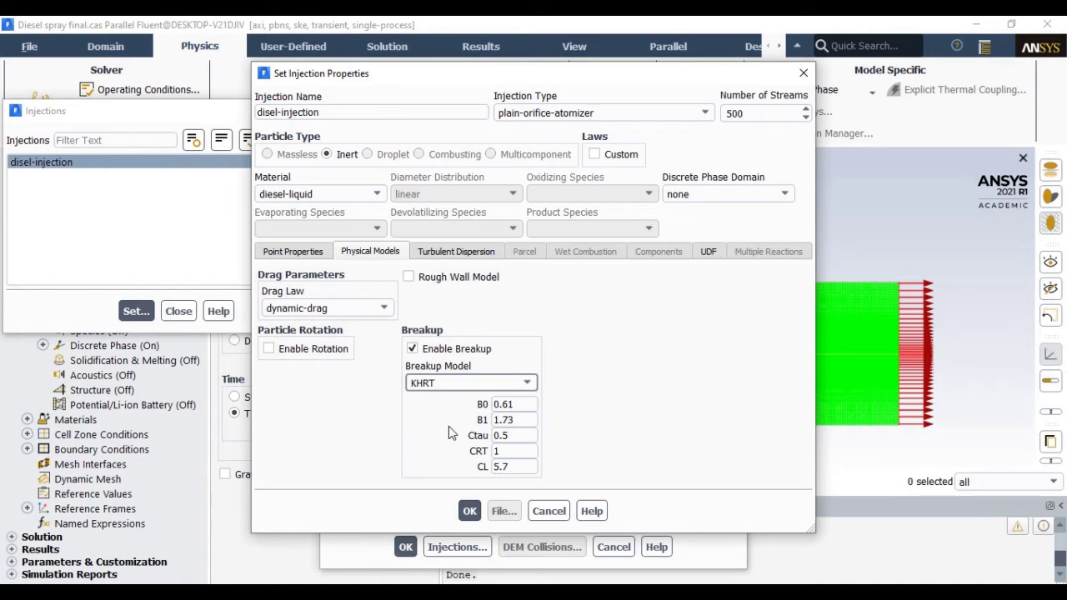
left_click(456, 251)
left_click(268, 294)
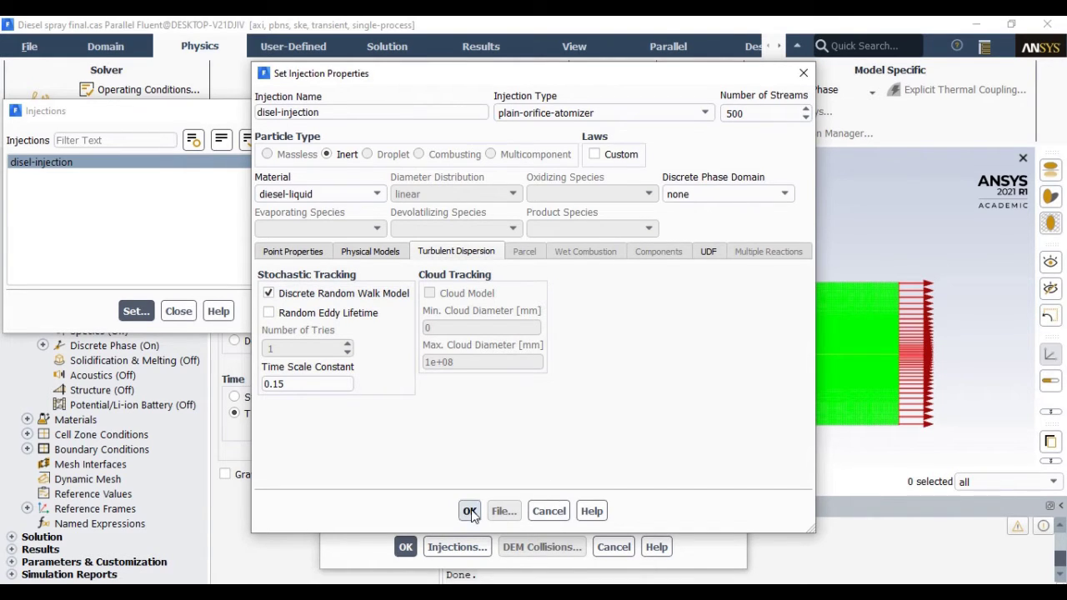
Accept the injection settings, close Injections and OK the Discrete Phase Model dialog
left_click(548, 511)
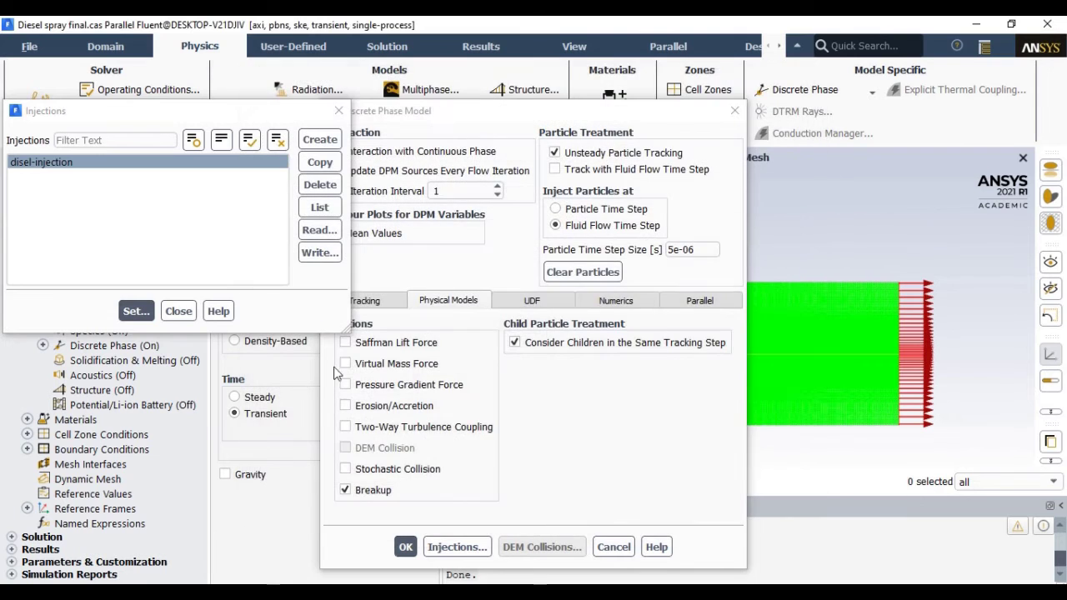
left_click(178, 311)
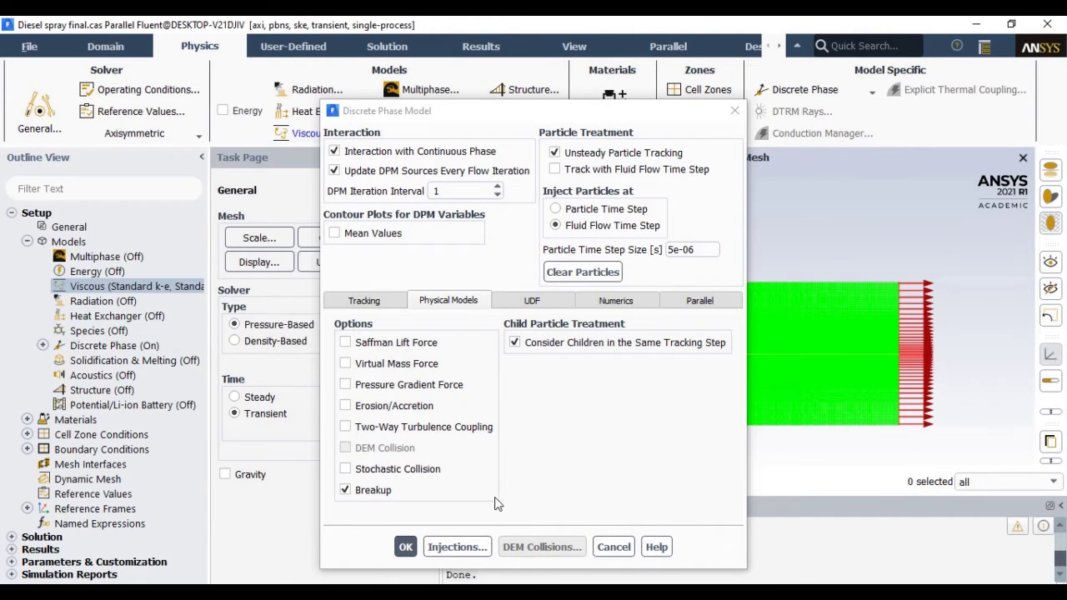
left_click(613, 547)
left_click(87, 289)
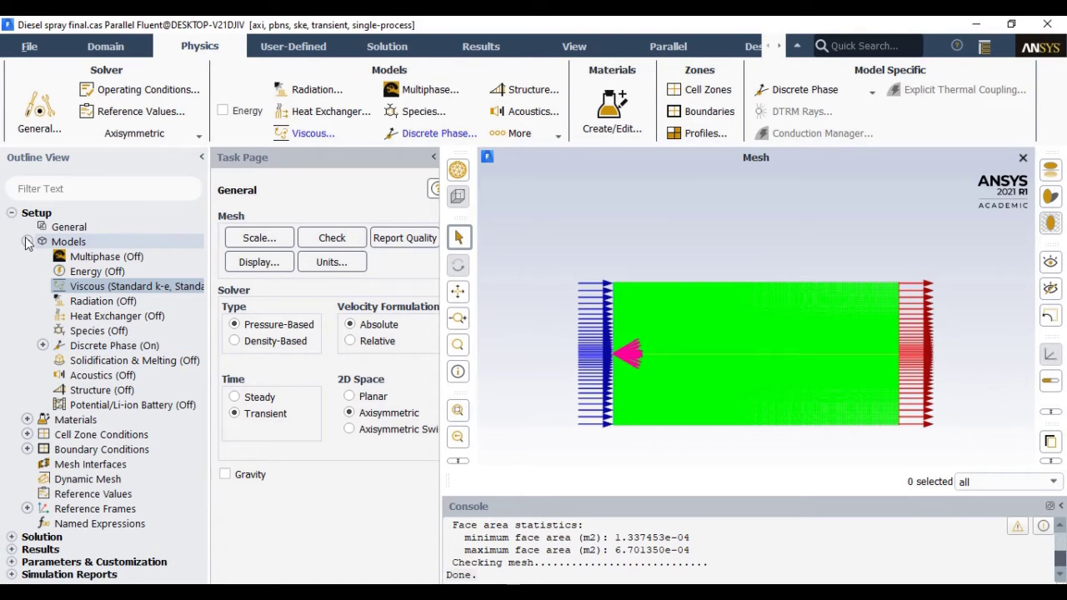
left_click(27, 241)
Open the Inert Particle material and browse the Fluent database for diesel-liquid properties
left_click(75, 256)
left_click(11, 213)
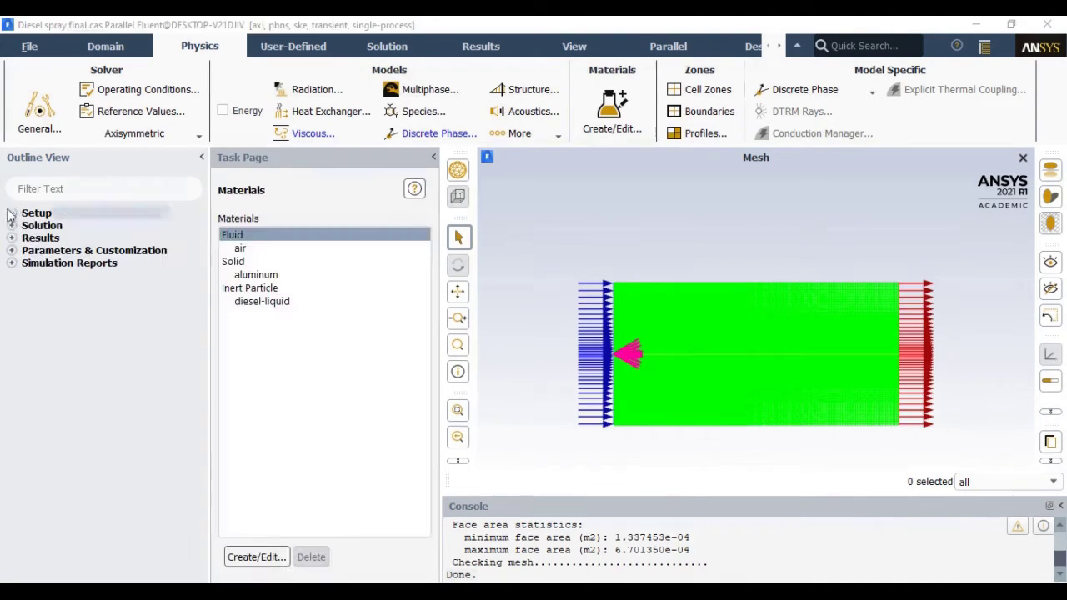
left_click(11, 213)
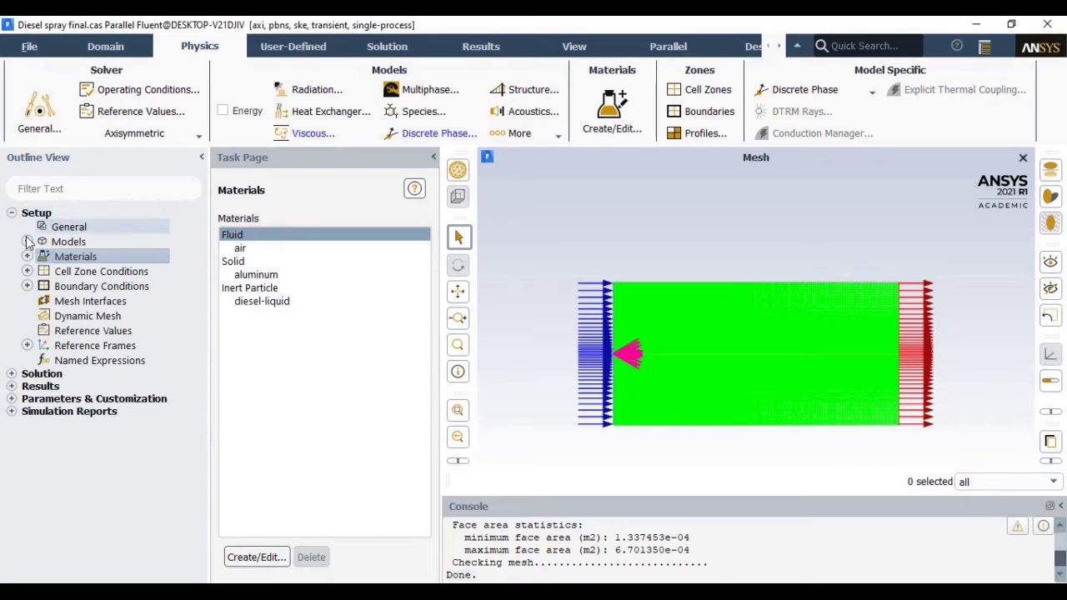
double_click(62, 260)
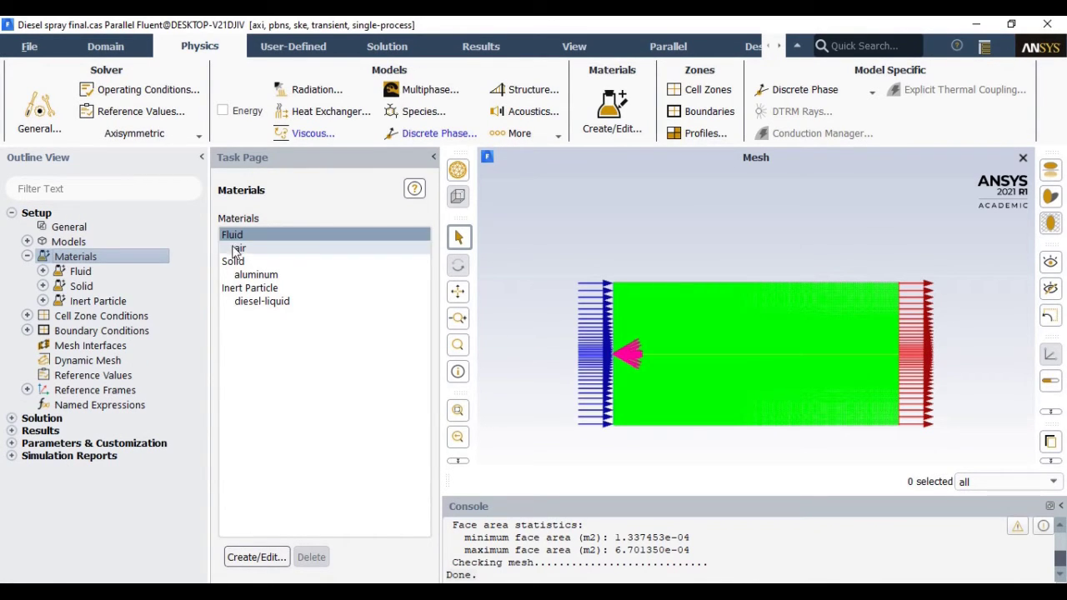
left_click(240, 289)
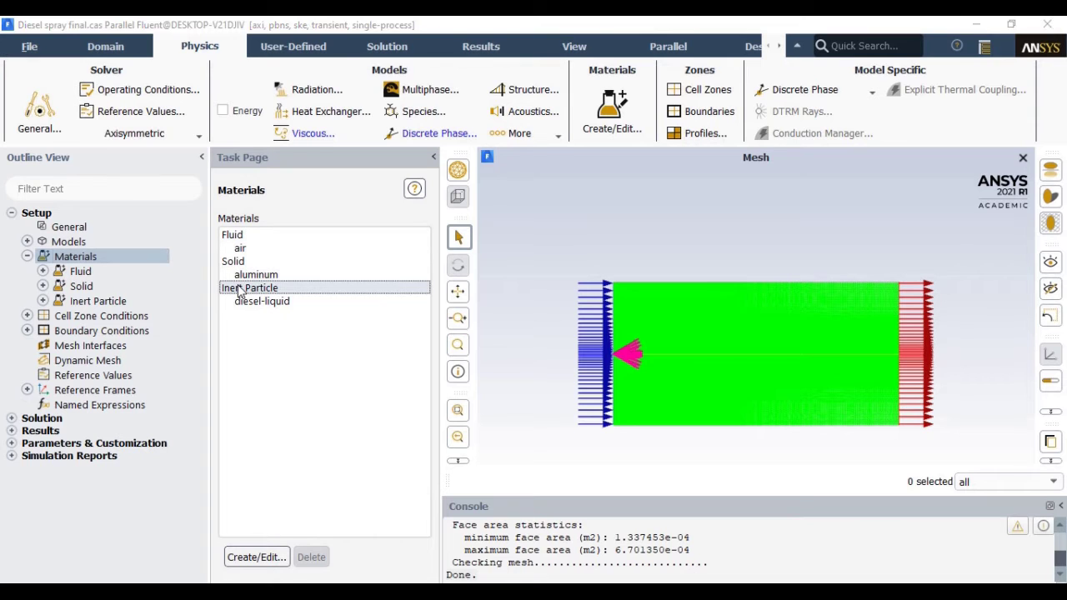
double_click(239, 289)
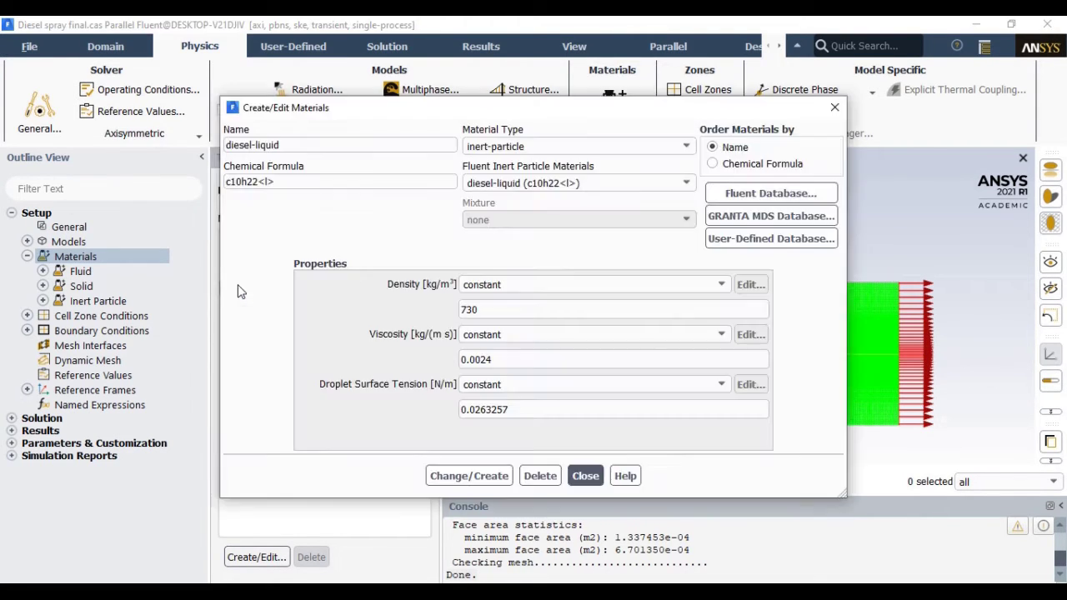
left_click(798, 193)
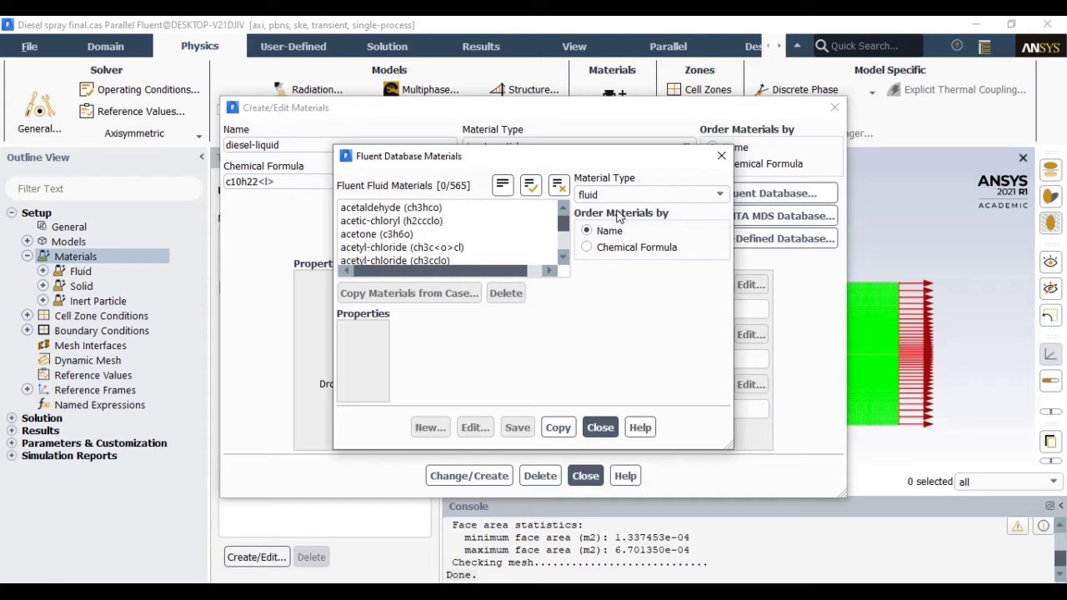
left_click_drag(564, 219, 564, 233)
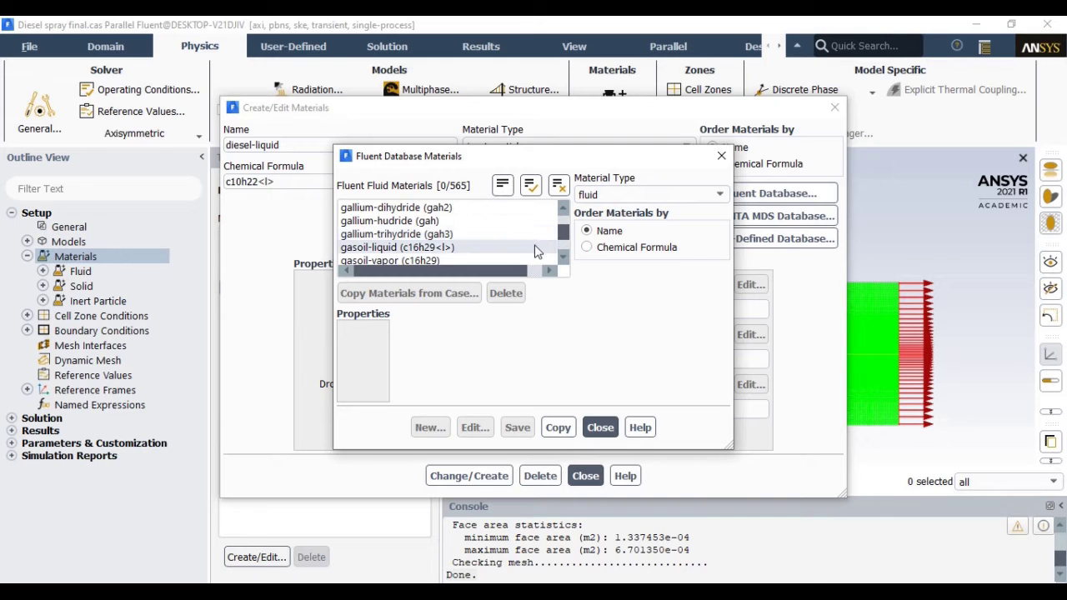
left_click(597, 428)
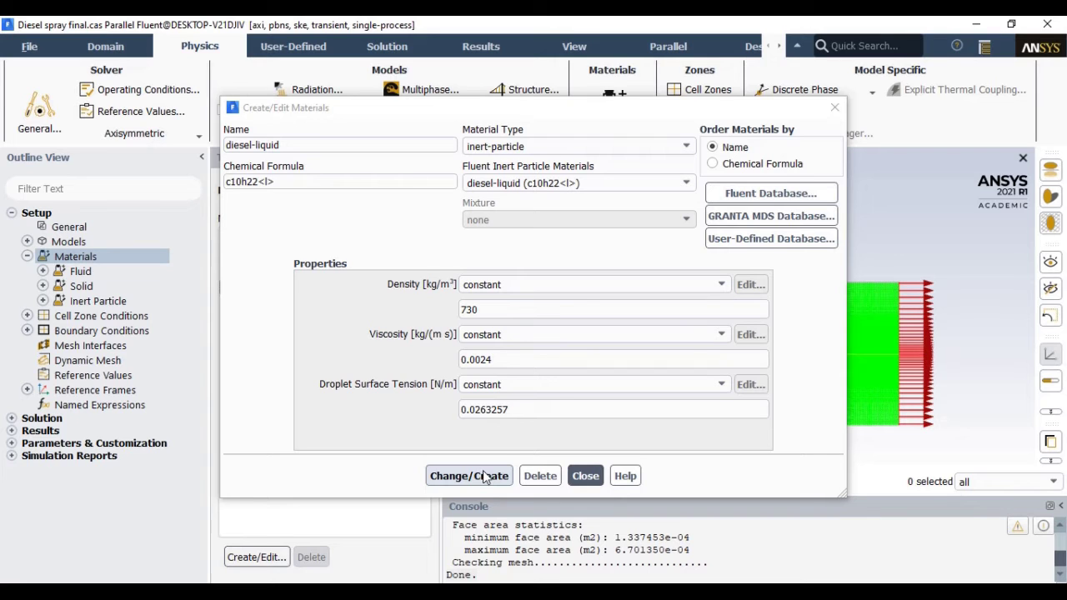
Close the material editor, then apply the fff_surface fluid zone with air as material
left_click(586, 476)
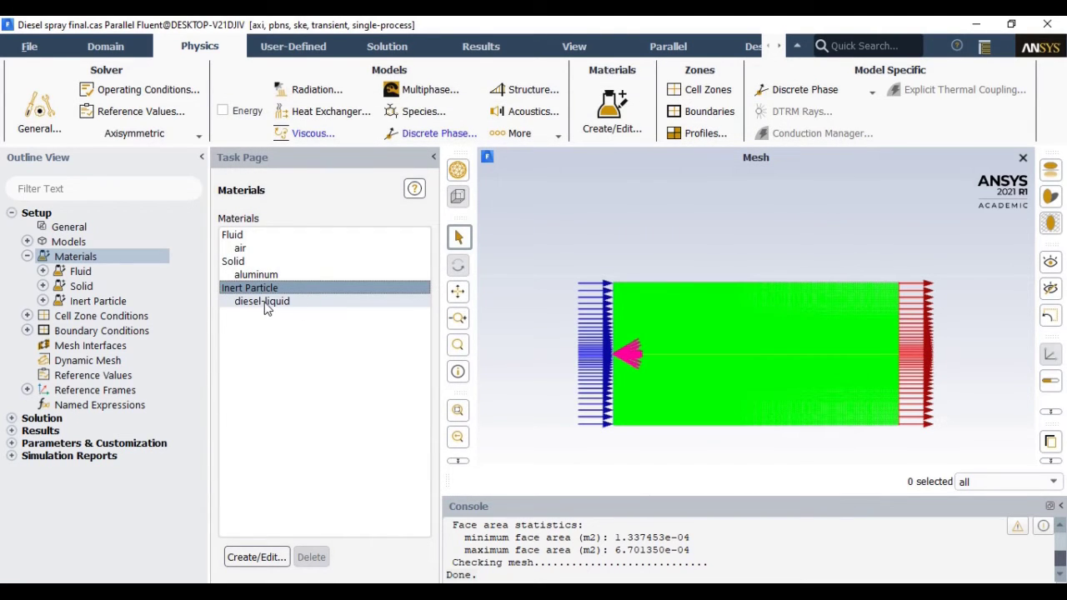
left_click(27, 256)
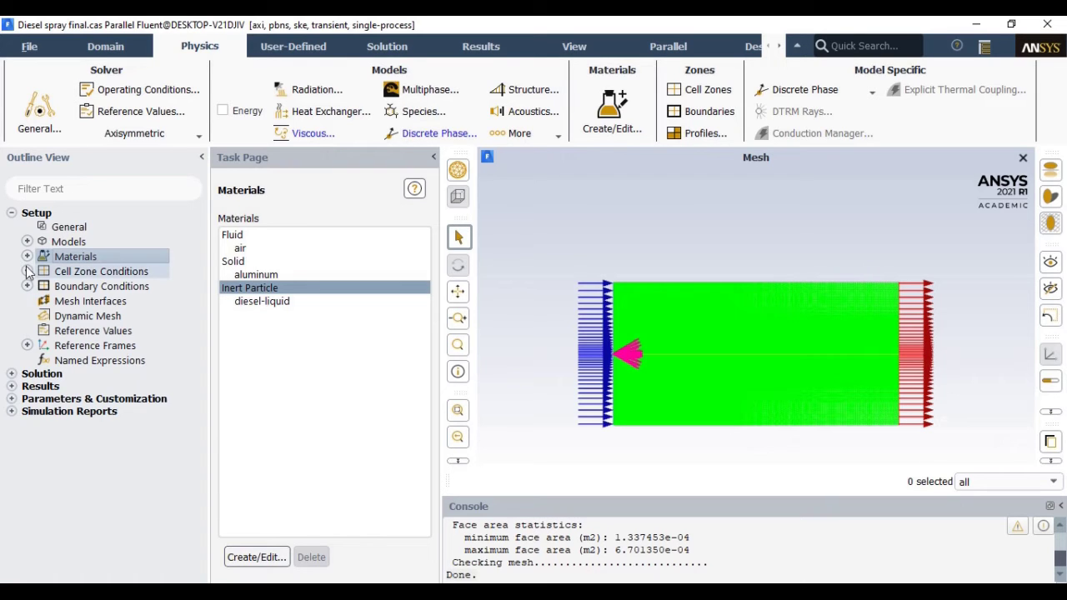
left_click(27, 272)
left_click(43, 286)
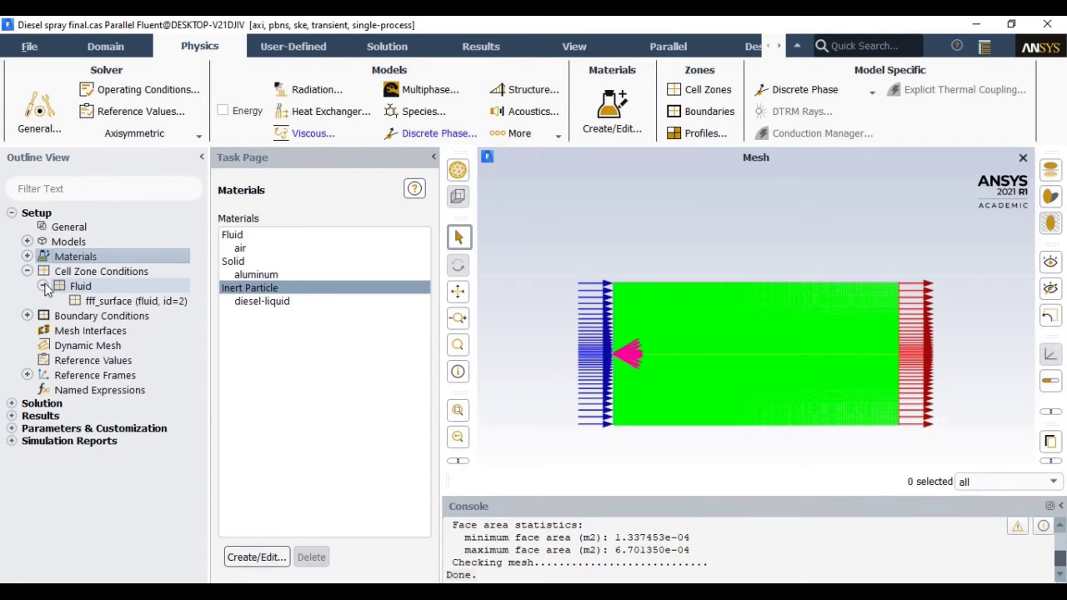
left_click(96, 304)
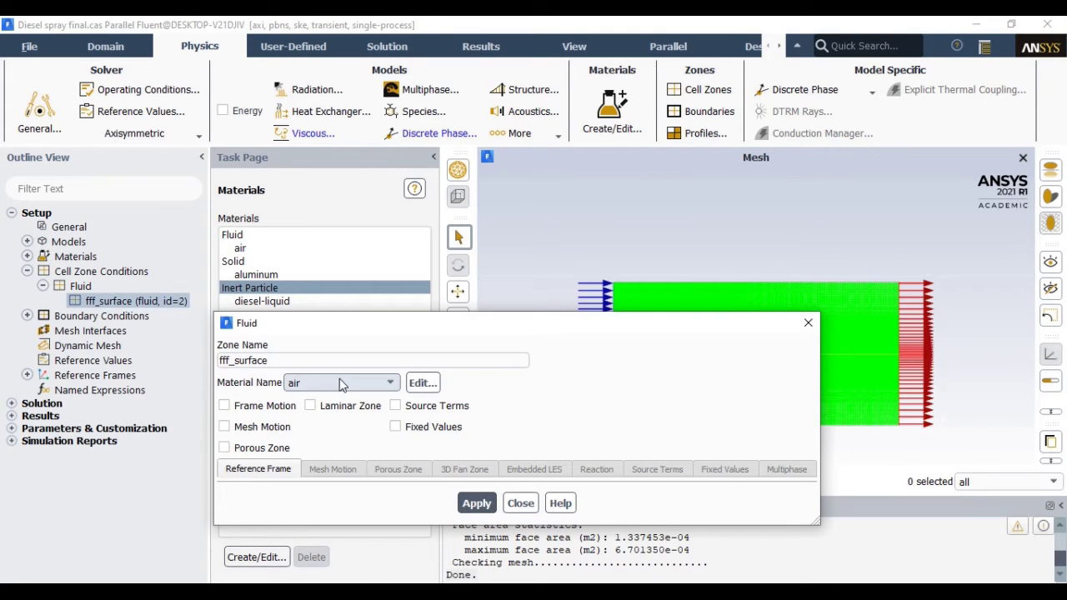
left_click(342, 384)
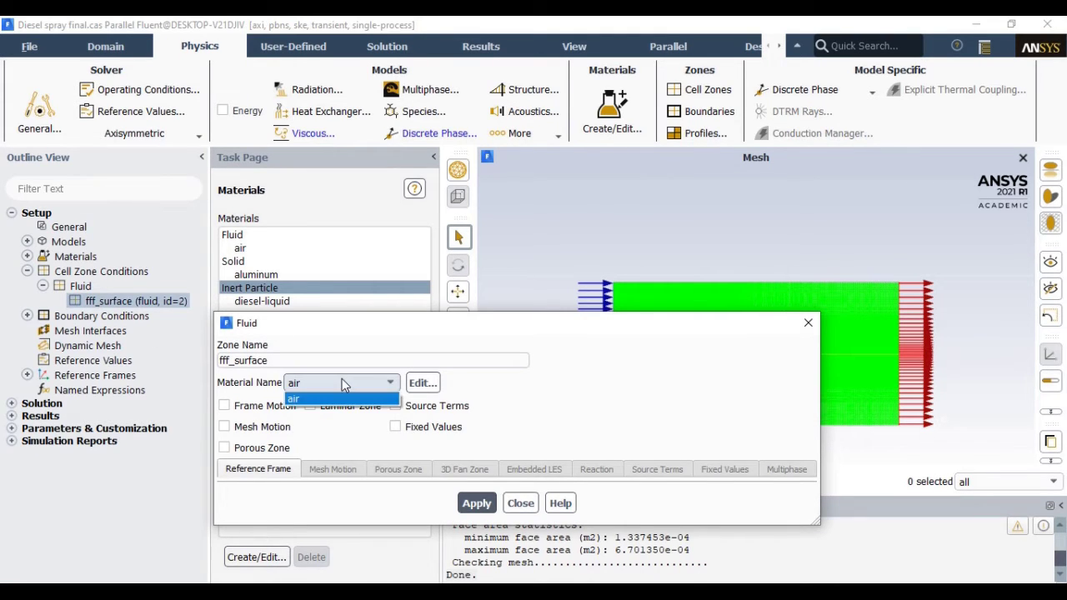
left_click(477, 503)
left_click(520, 504)
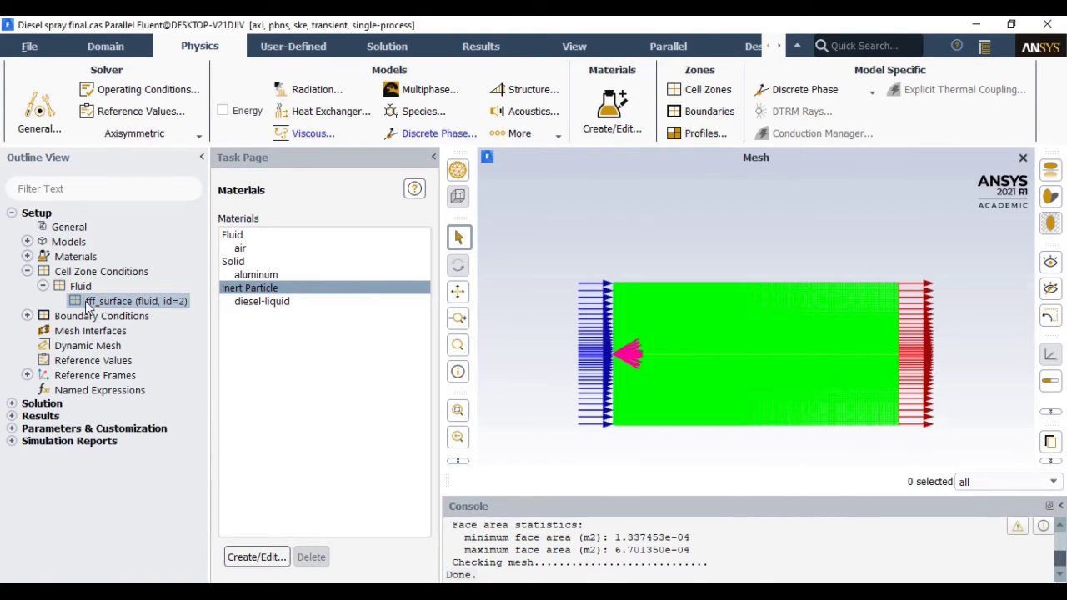
Select the inlet zone, open its pressure-inlet settings and apply them unchanged
left_click(42, 286)
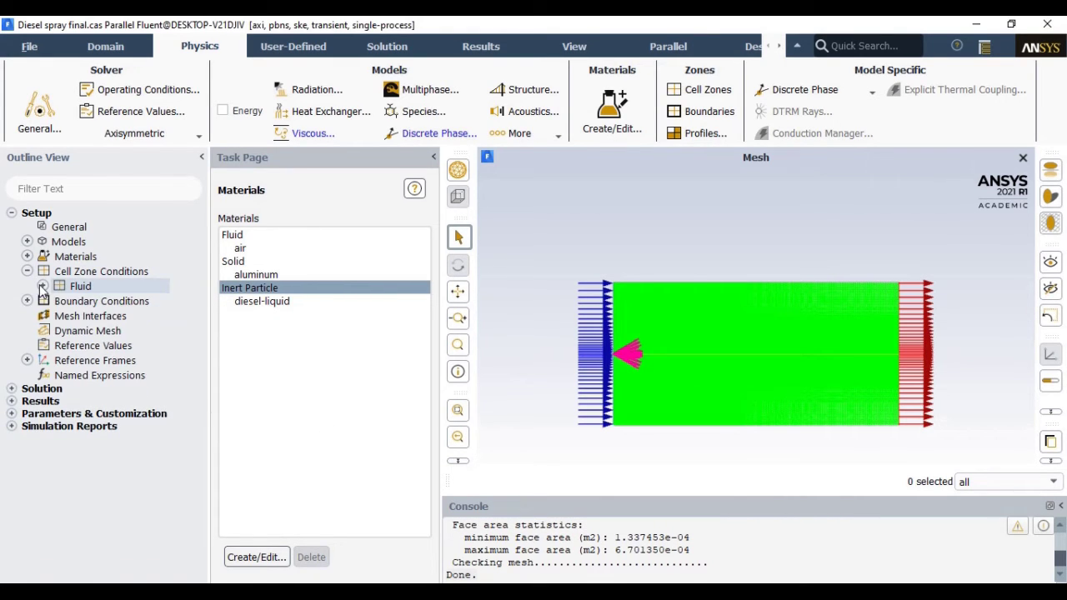
left_click(27, 271)
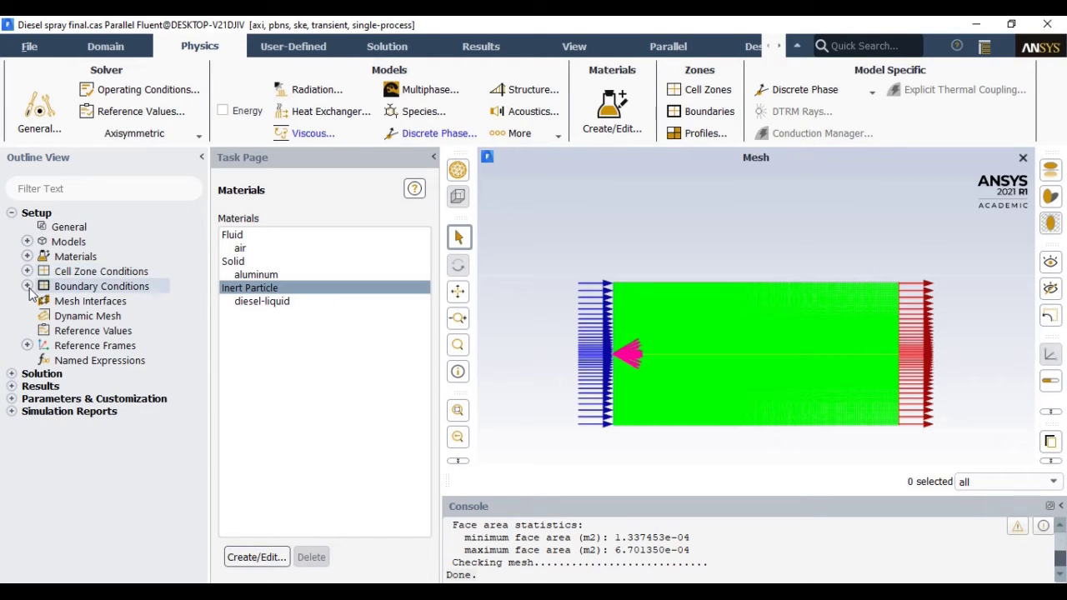
left_click(27, 286)
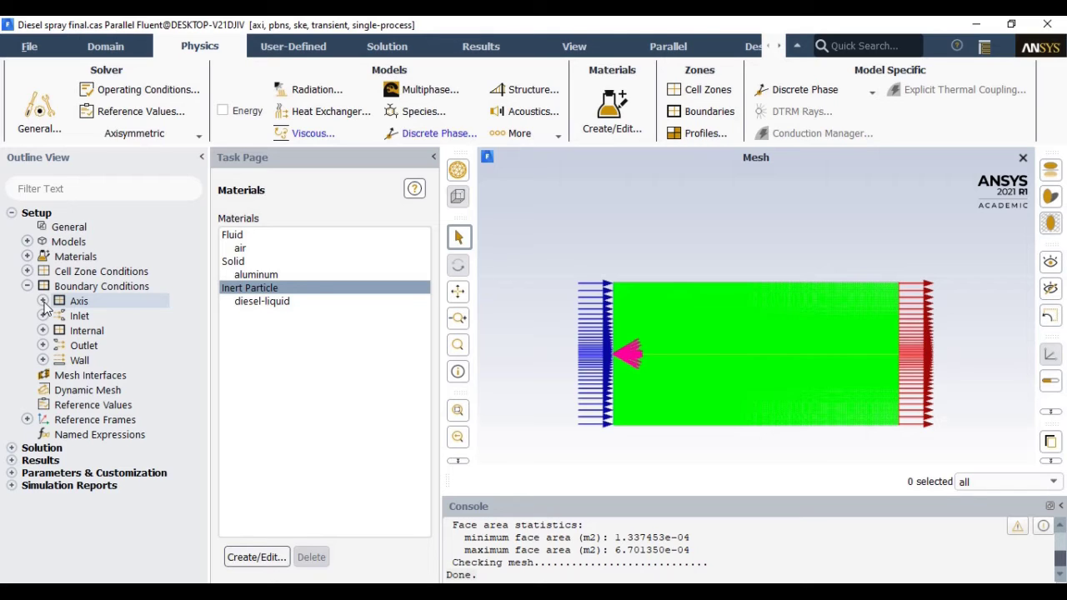
left_click(42, 316)
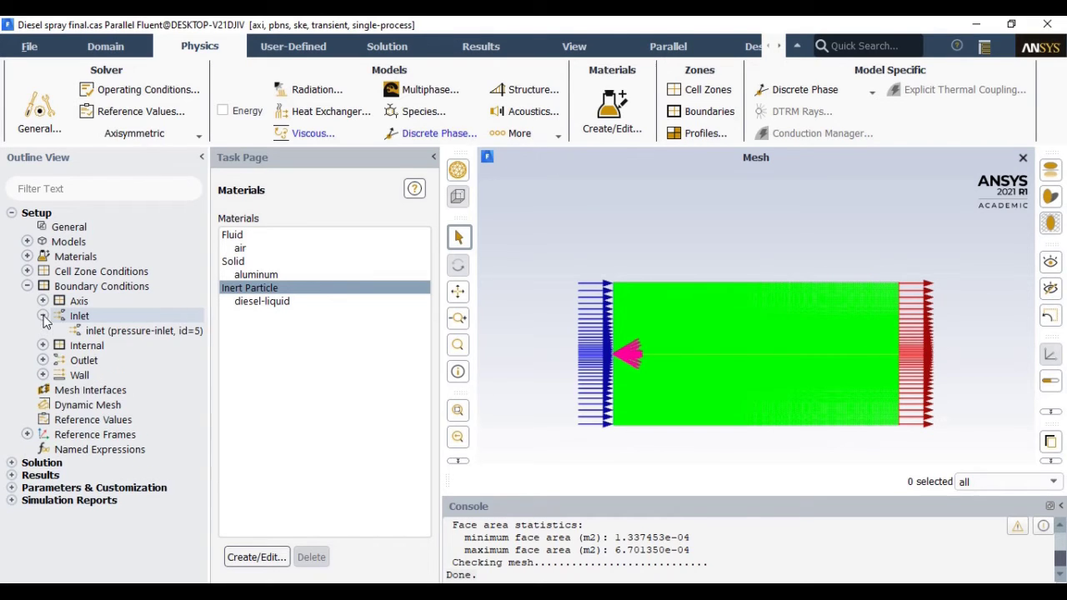
double_click(84, 288)
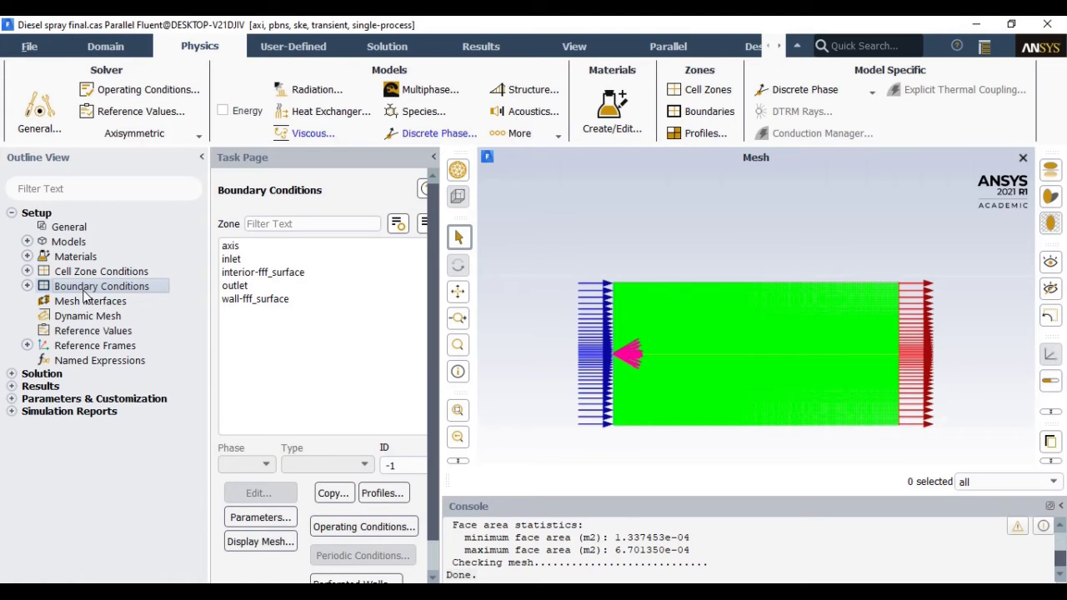
left_click(232, 260)
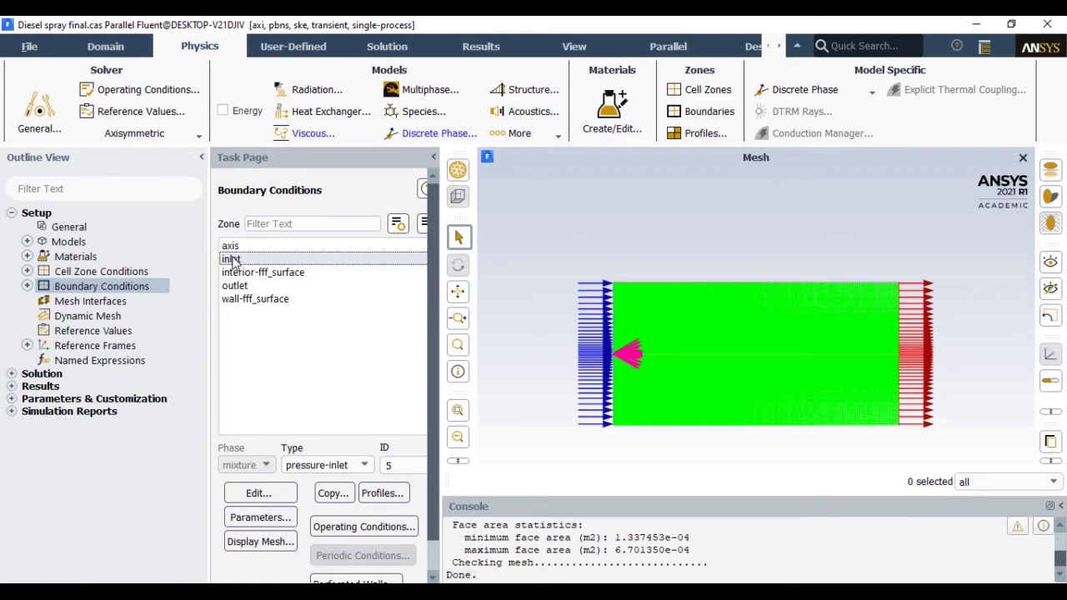
left_click(282, 491)
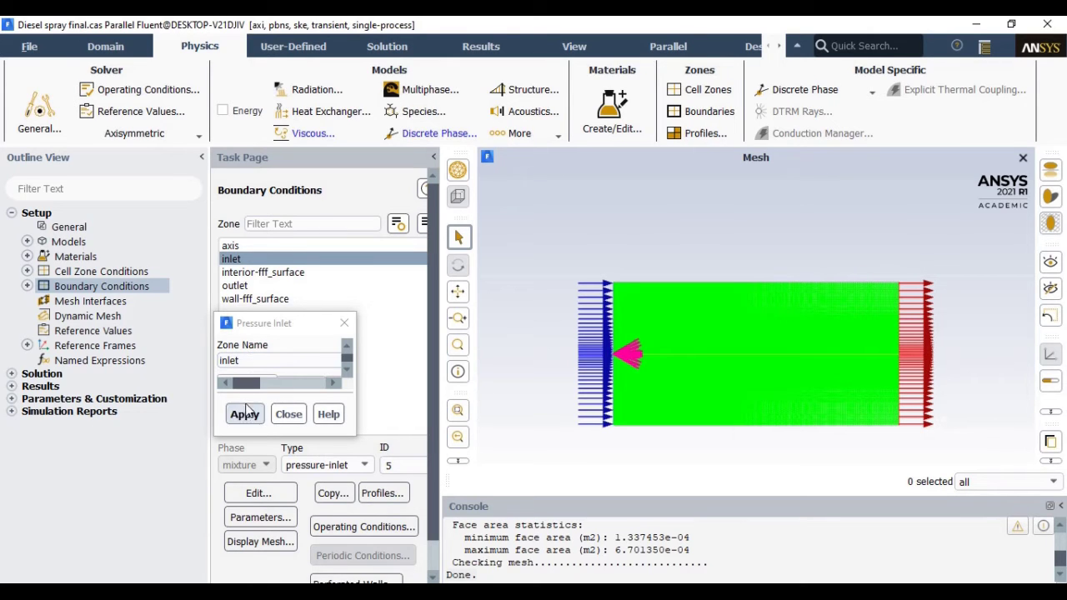
left_click(245, 414)
left_click(344, 325)
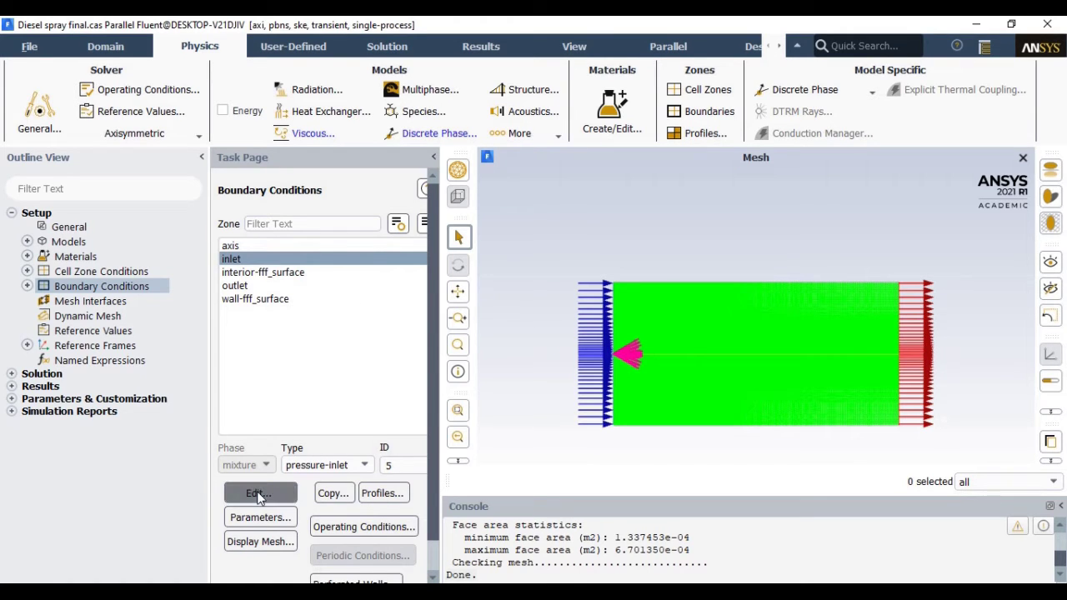
left_click(259, 494)
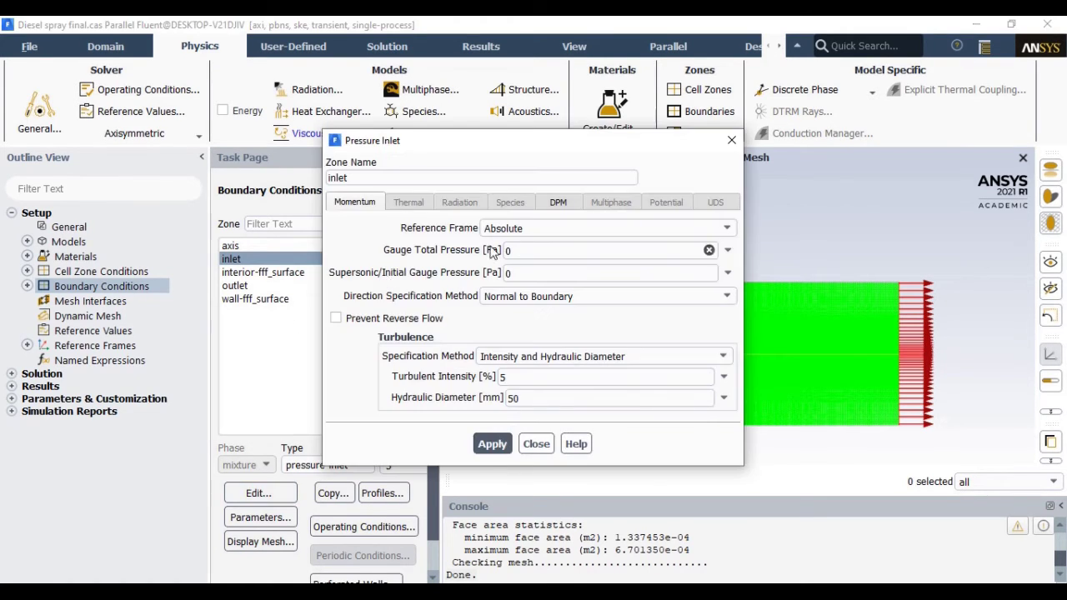
left_click_drag(531, 250, 479, 250)
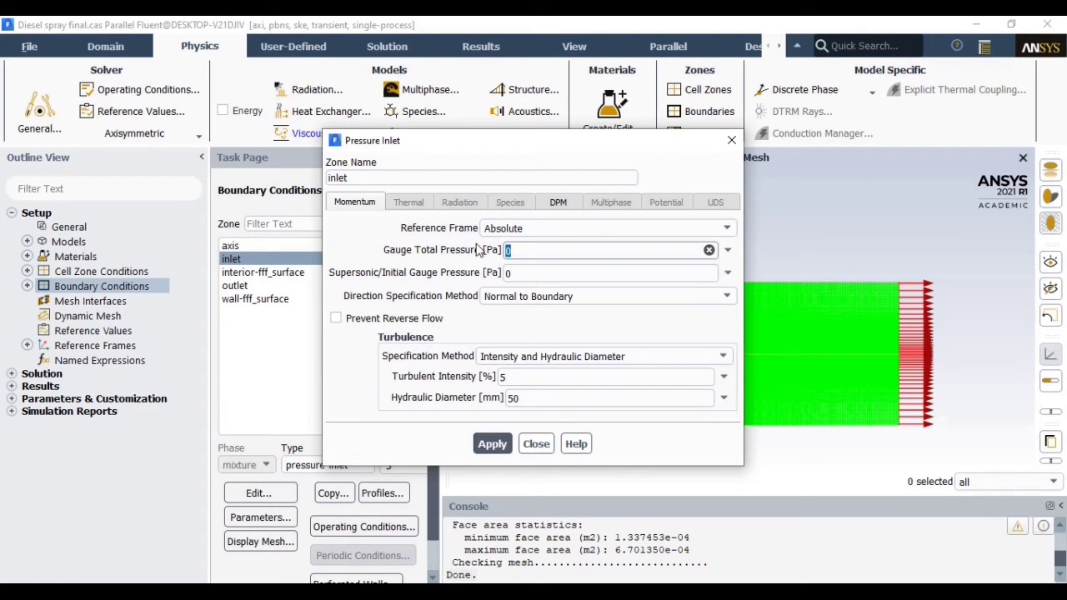
left_click(557, 202)
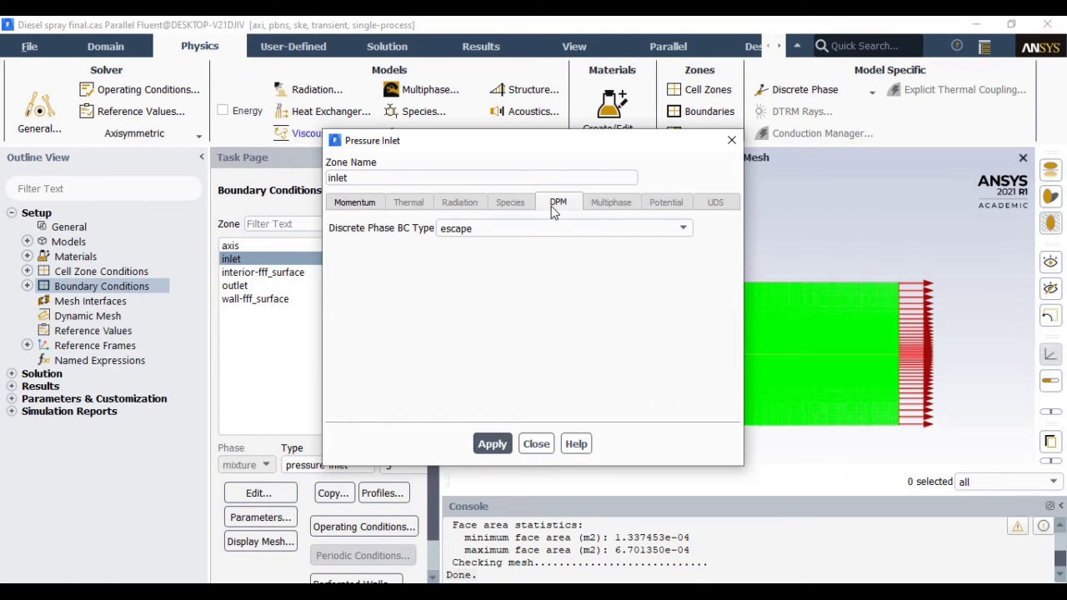
left_click(503, 230)
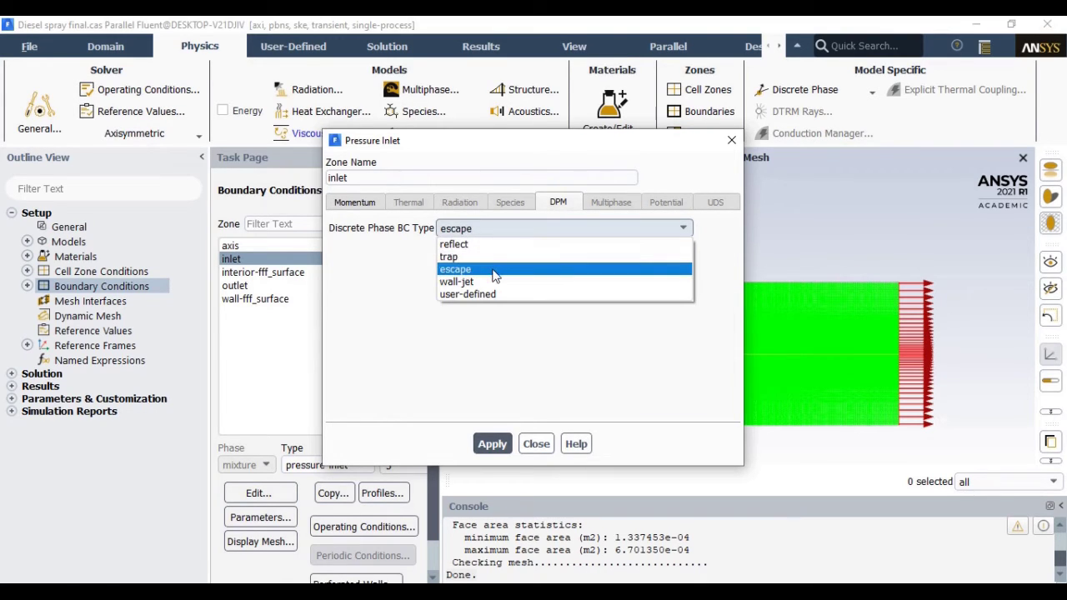
left_click(492, 269)
left_click(361, 206)
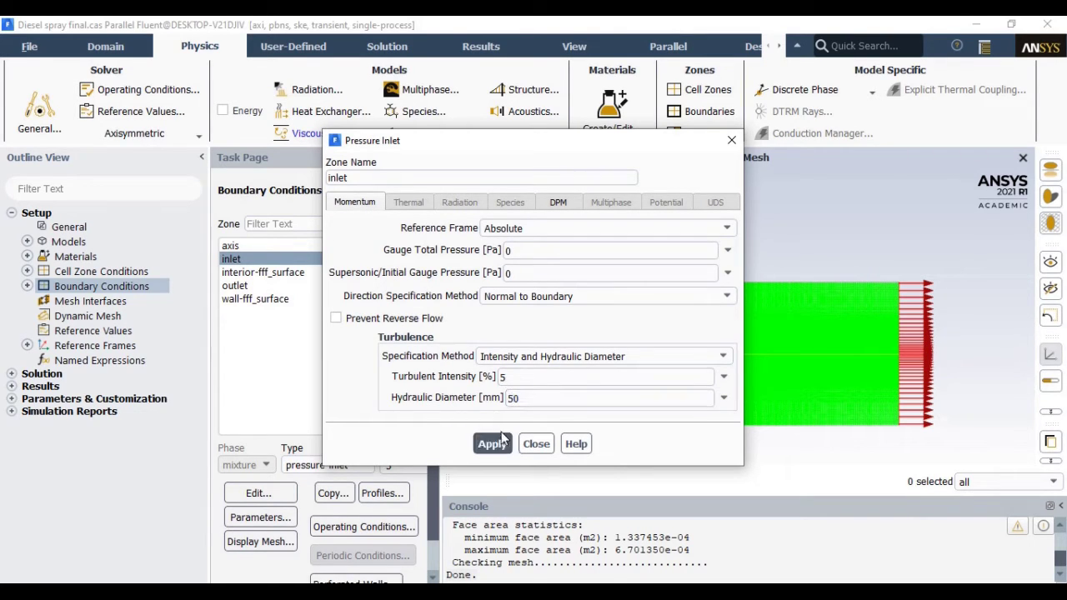
left_click(534, 444)
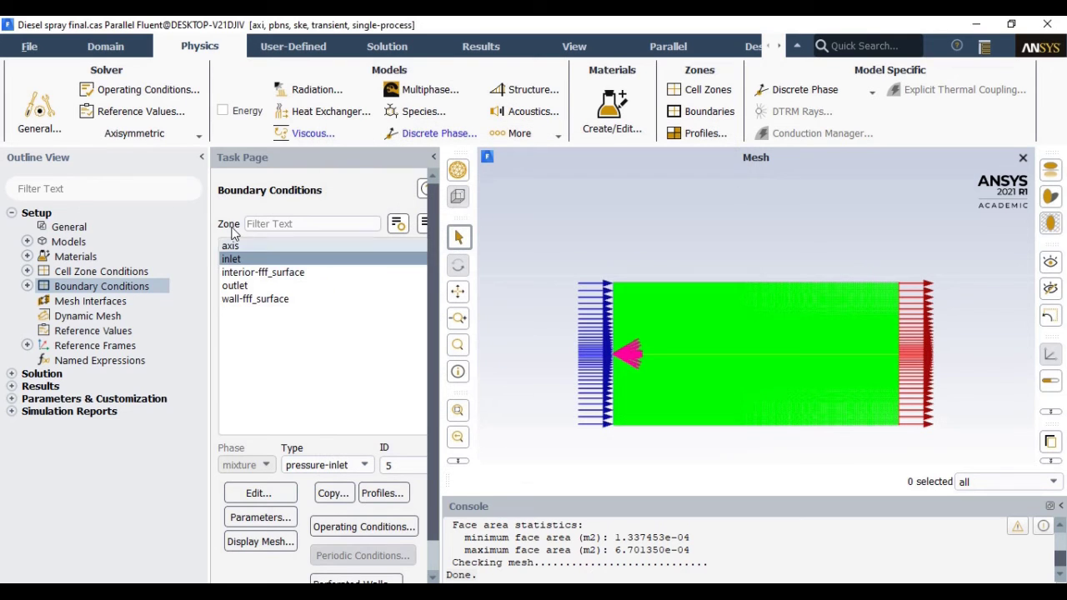
left_click(227, 287)
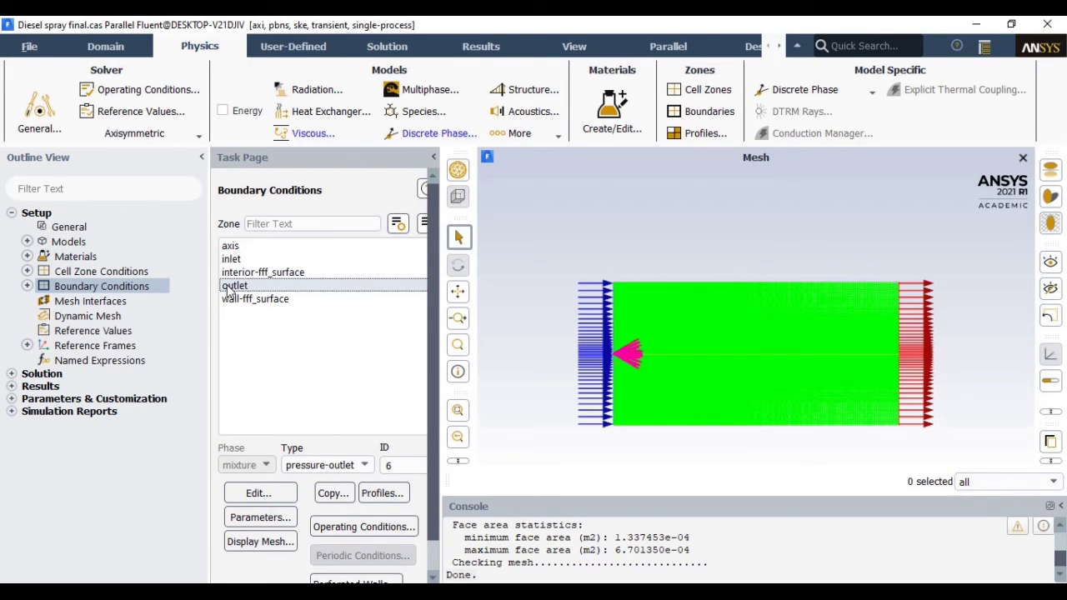
left_click(266, 493)
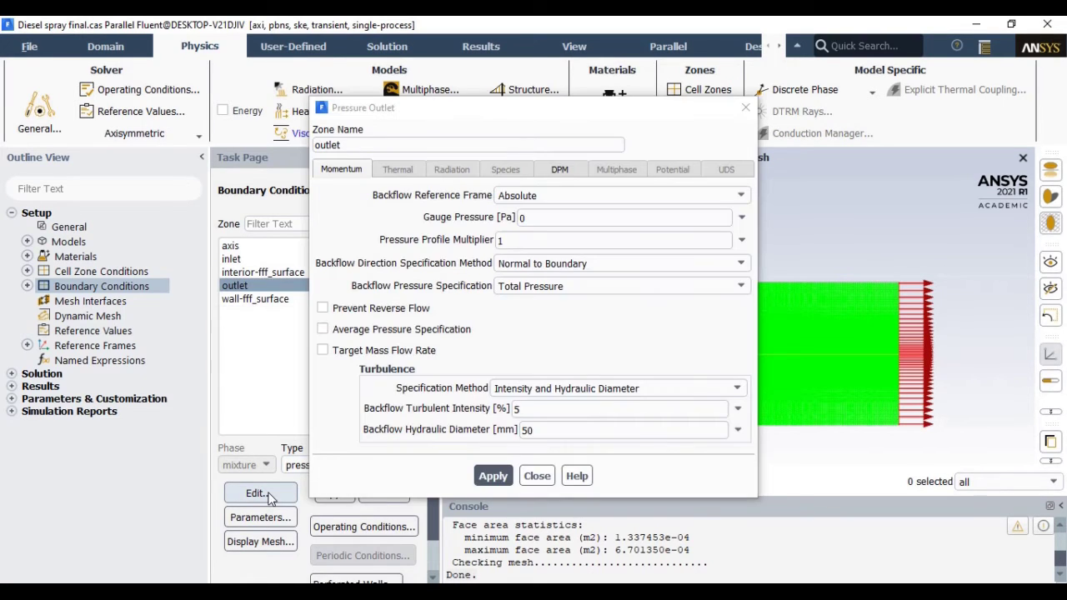
left_click(531, 216)
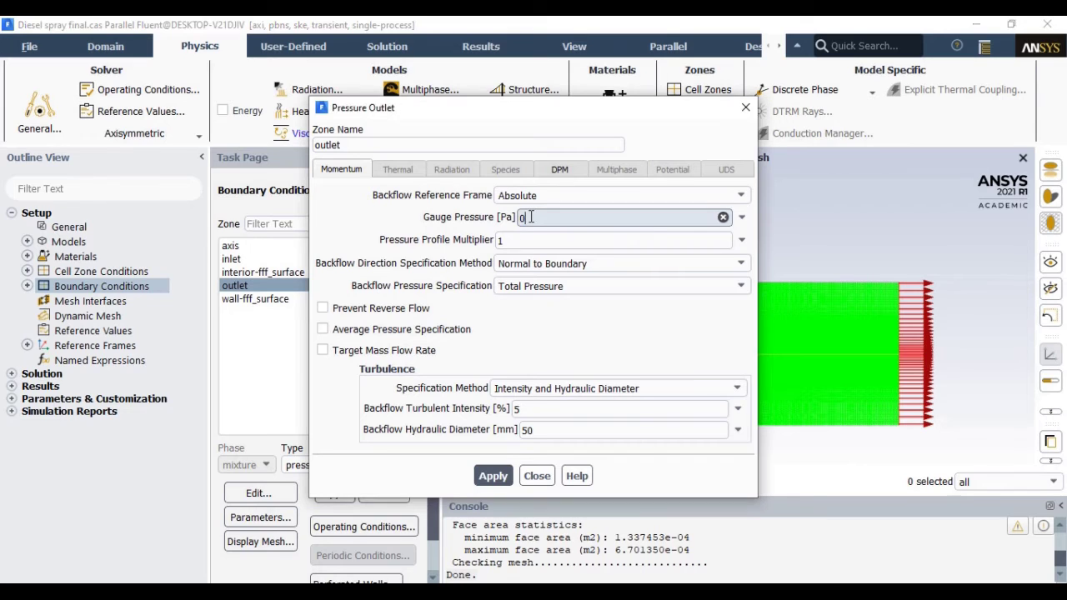
left_click_drag(531, 217, 518, 224)
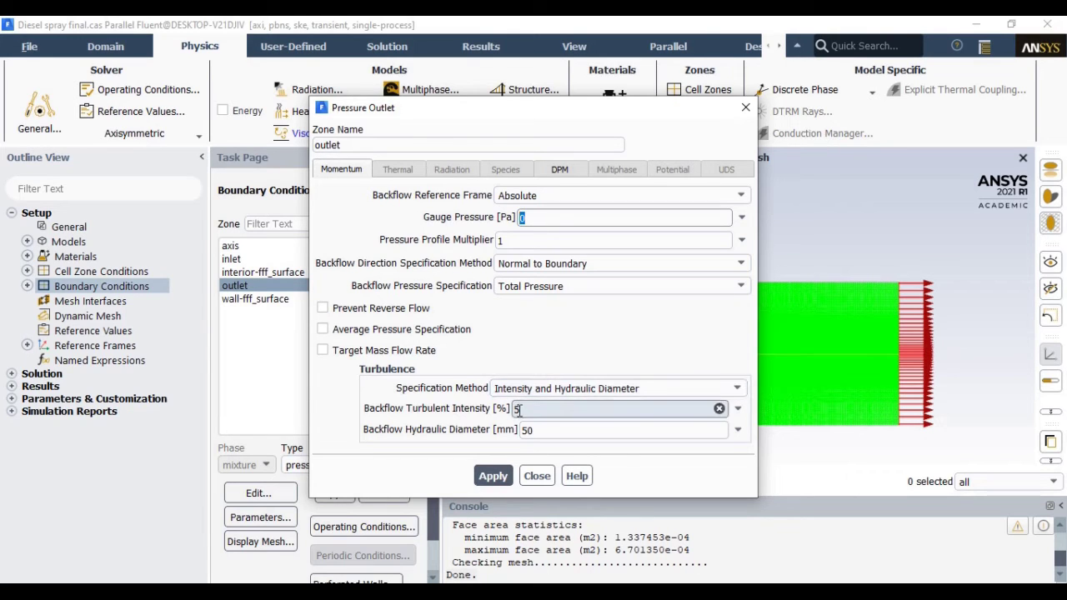
left_click(534, 484)
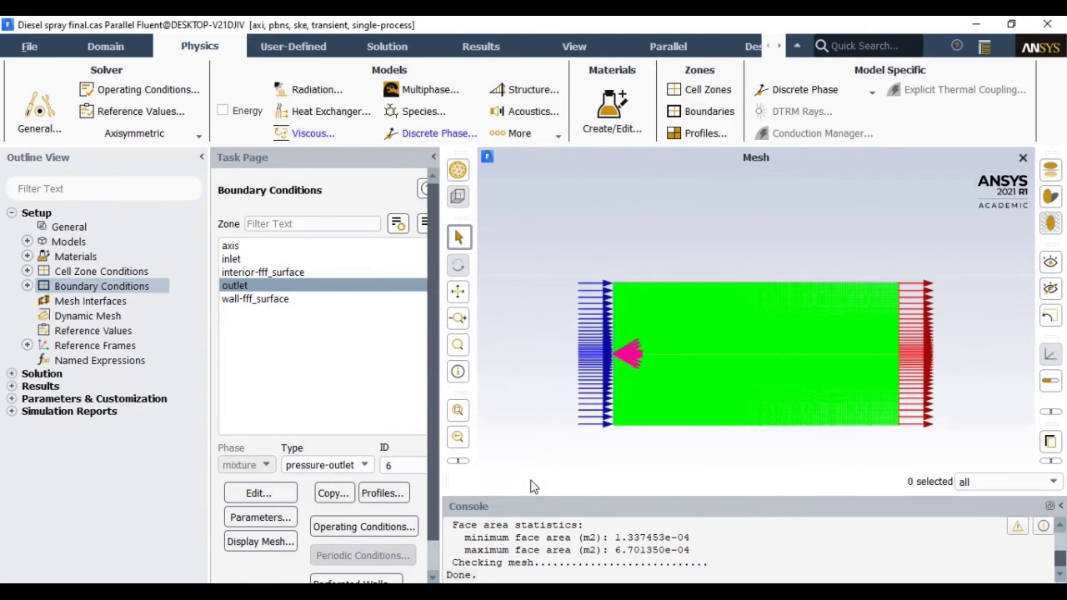
double_click(245, 287)
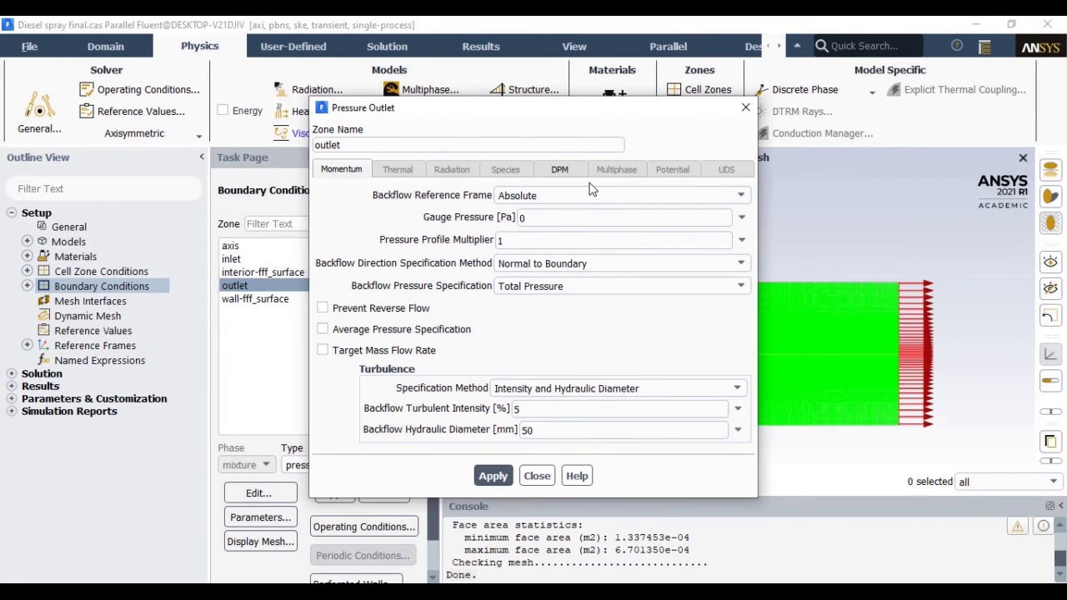
left_click(561, 172)
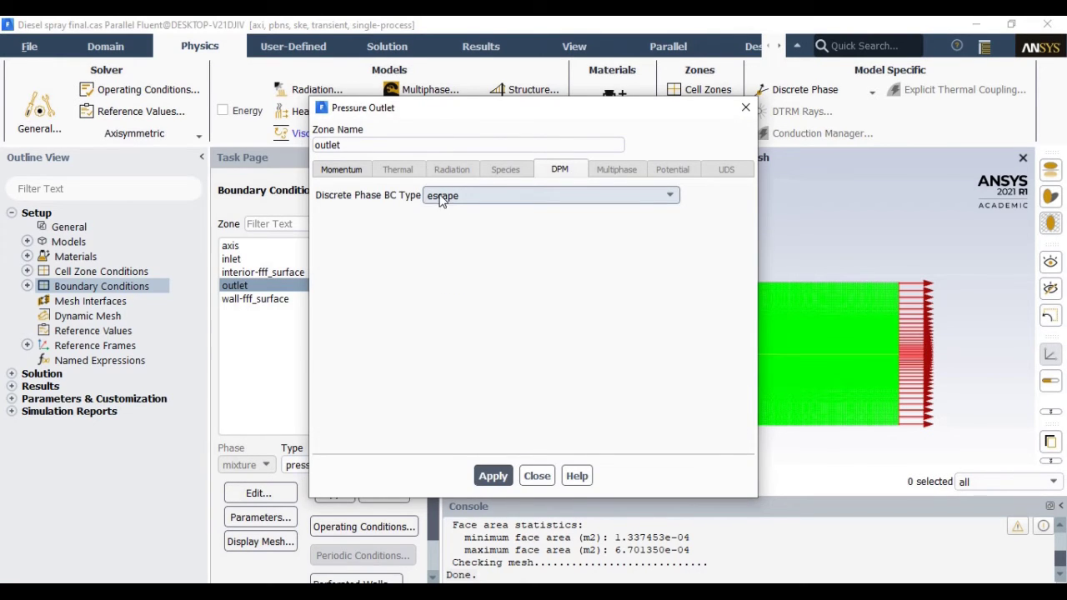
left_click(537, 476)
left_click(272, 301)
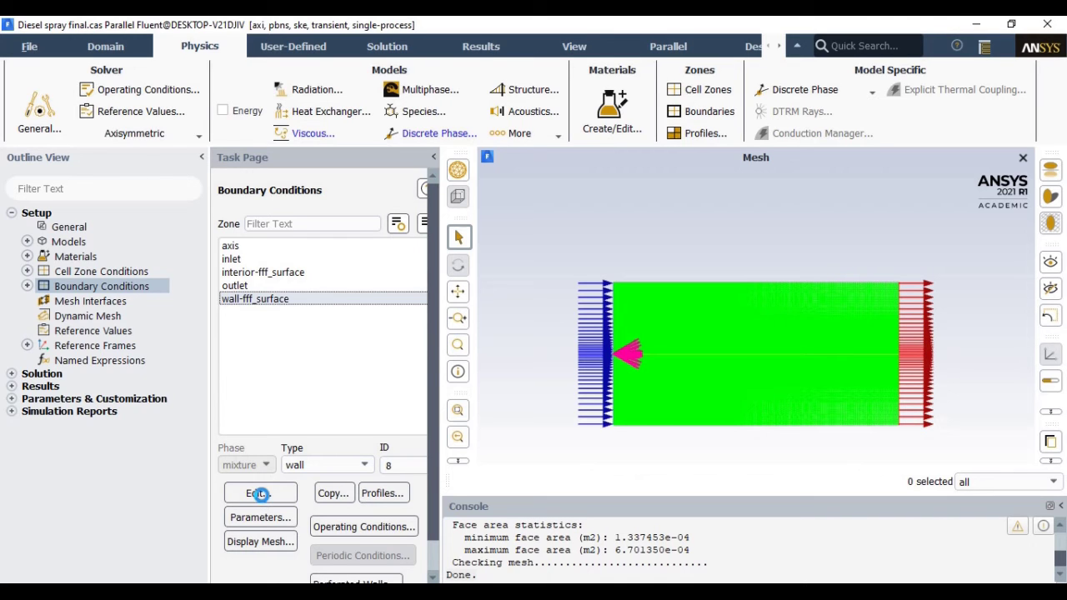
left_click(261, 494)
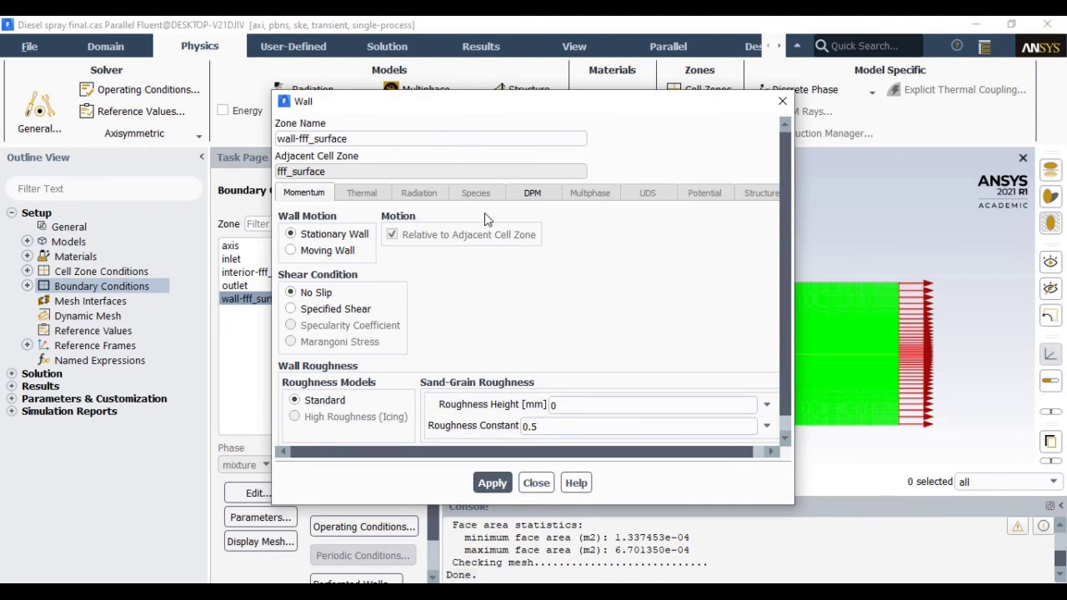
left_click(543, 196)
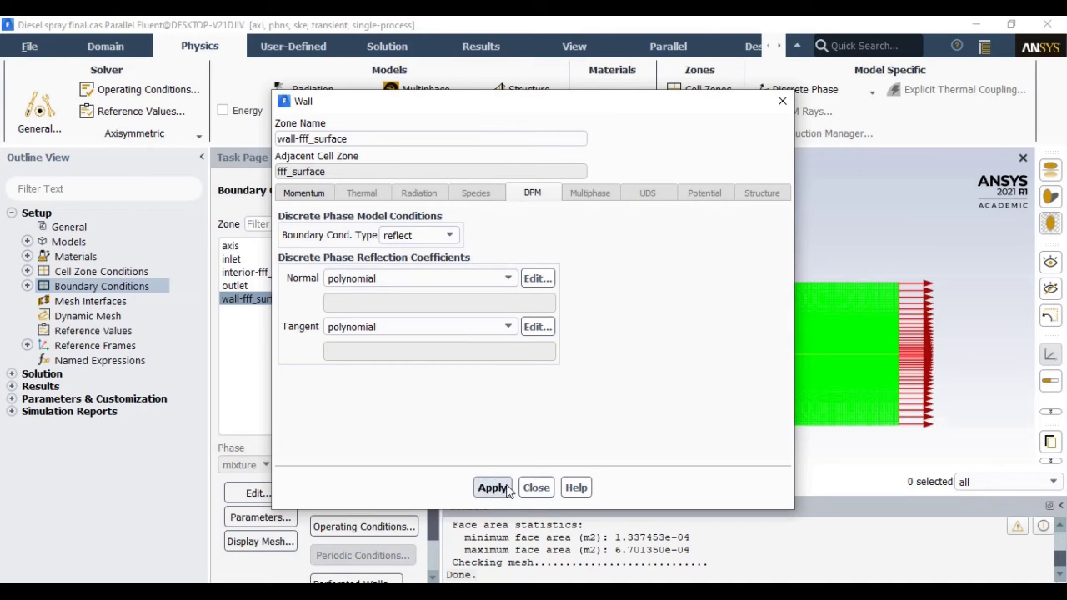
left_click(535, 489)
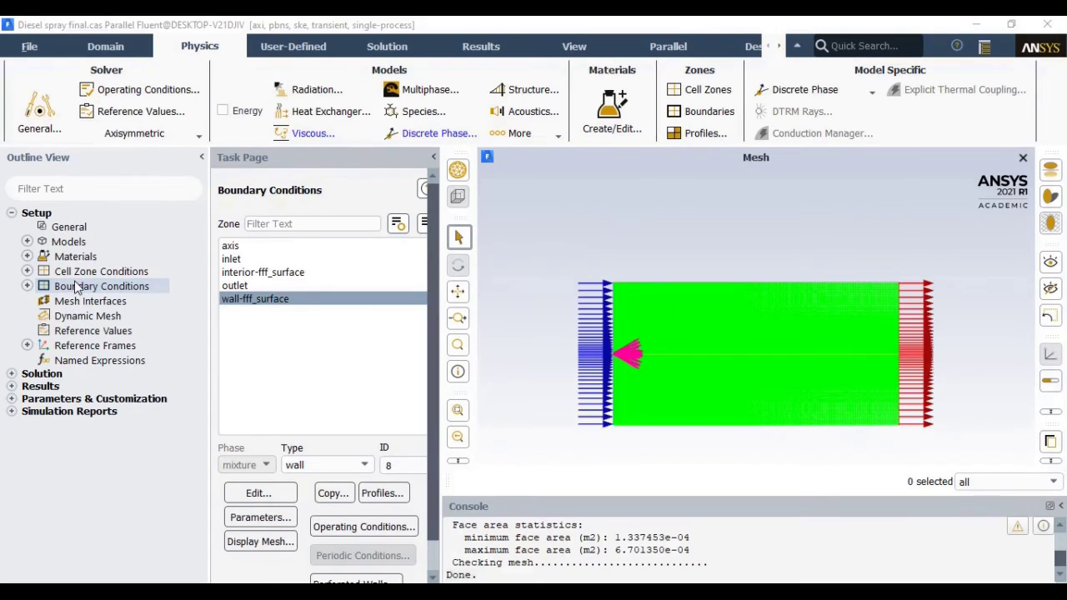
Review coupled first-order solution methods and the y-velocity, k and epsilon residual criteria
left_click(11, 213)
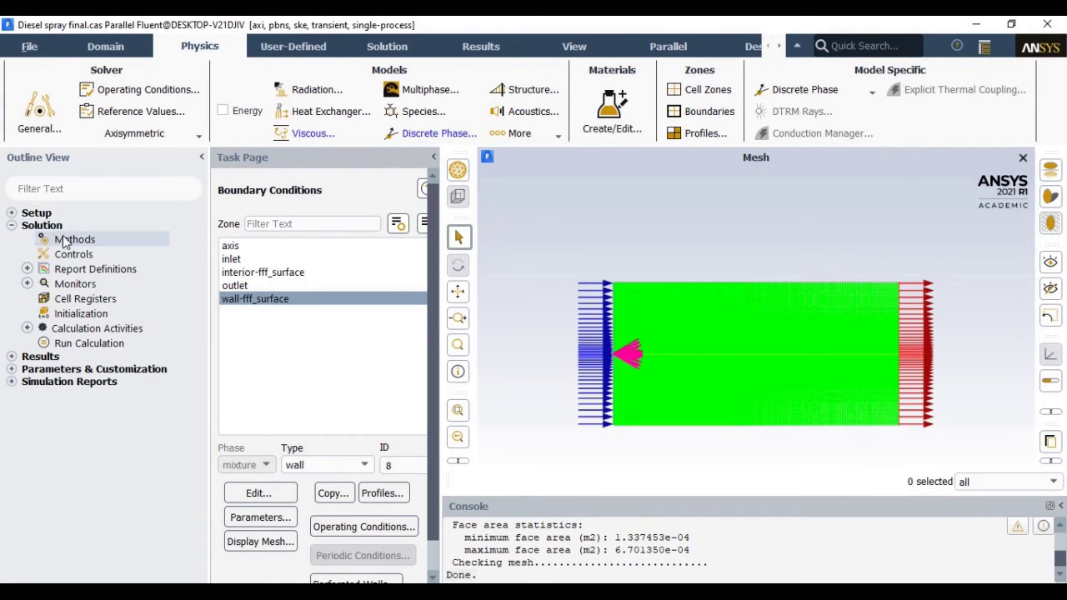
left_click(63, 240)
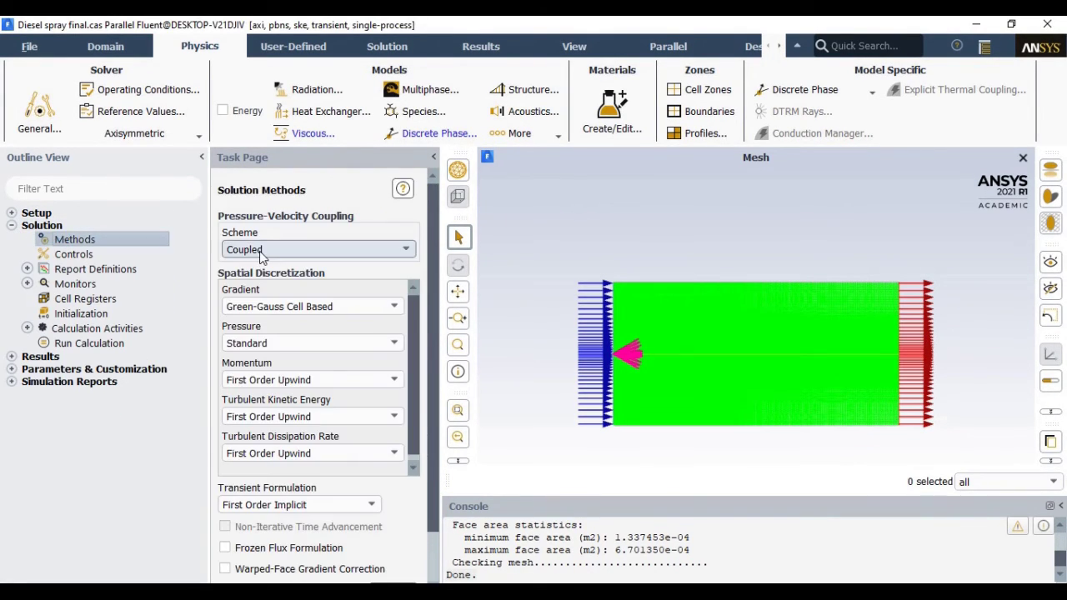
left_click(27, 284)
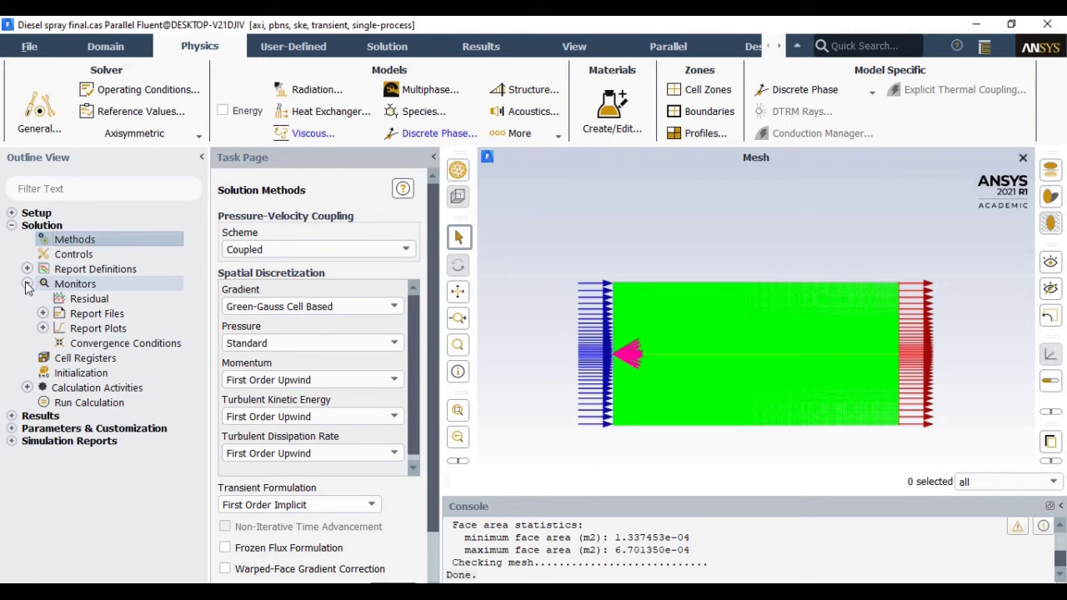
left_click(81, 298)
double_click(81, 298)
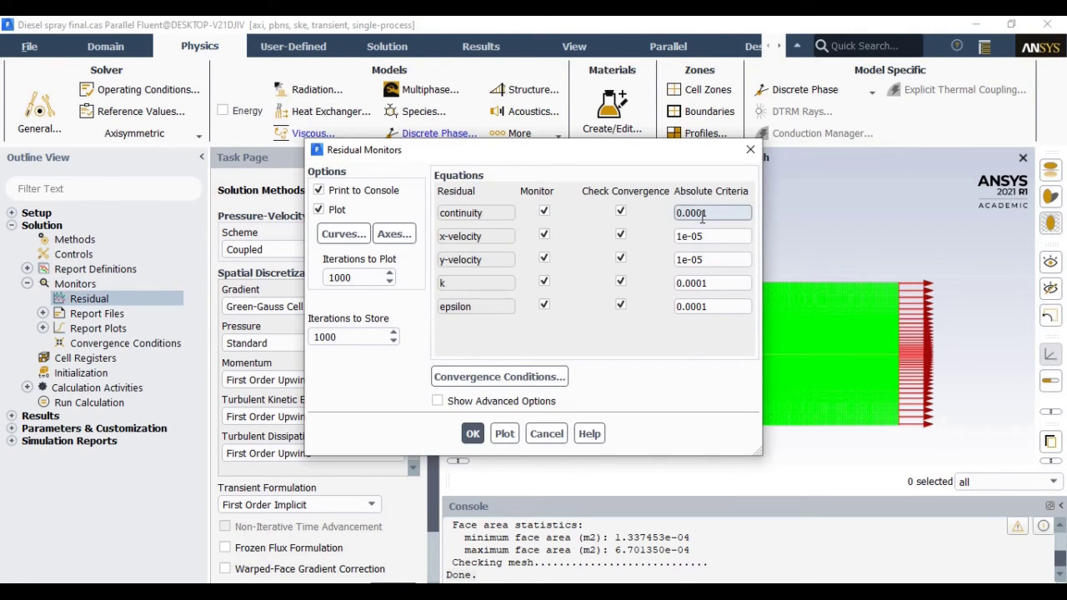
left_click(697, 260)
left_click(697, 283)
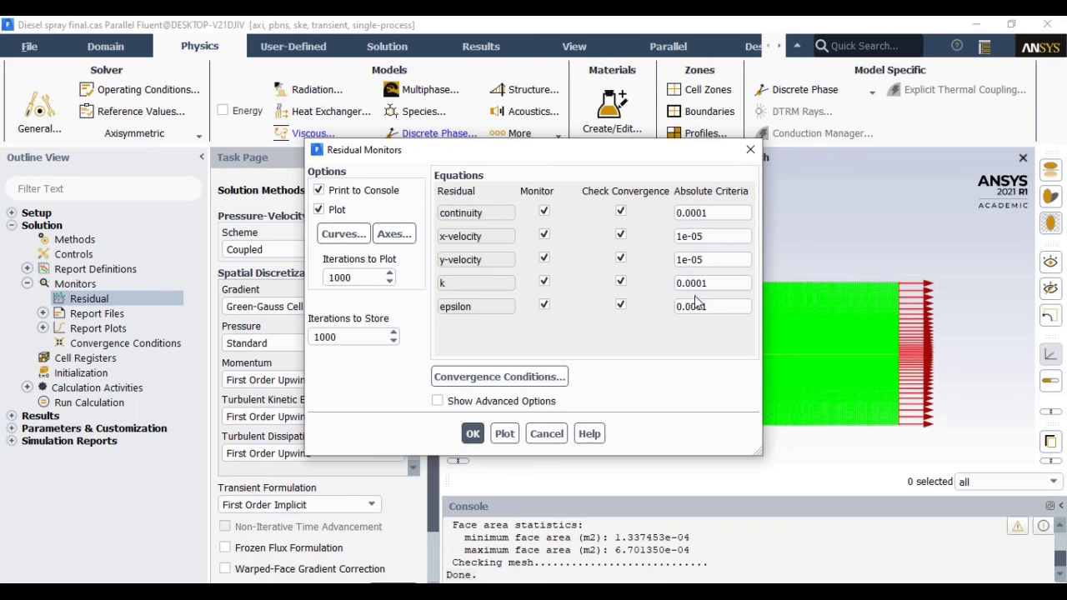
left_click(696, 304)
left_click(547, 435)
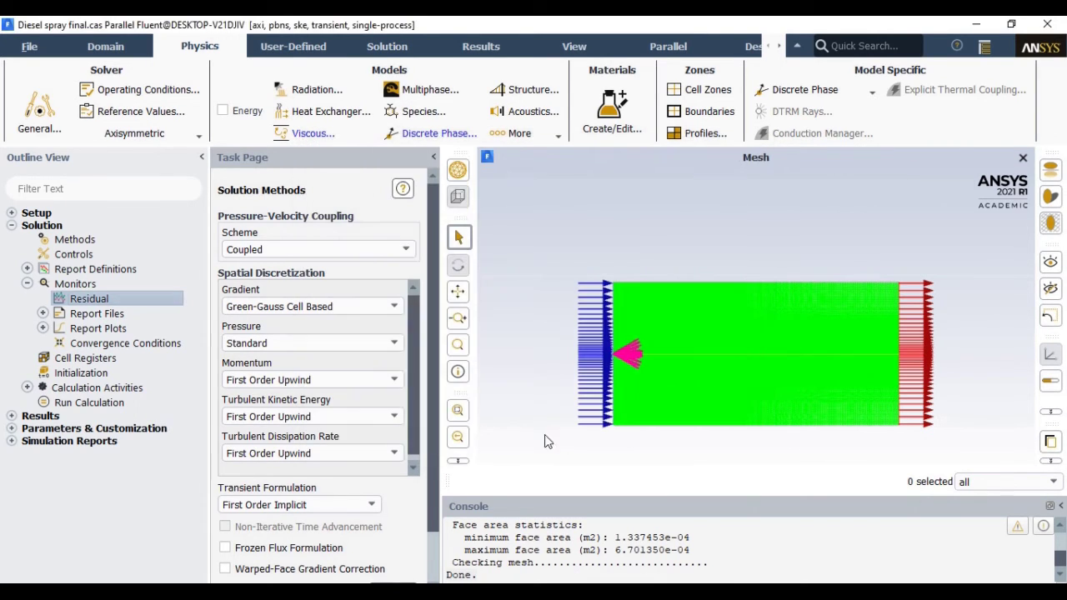
Check the existing report files and open the report definitions manager
left_click(42, 314)
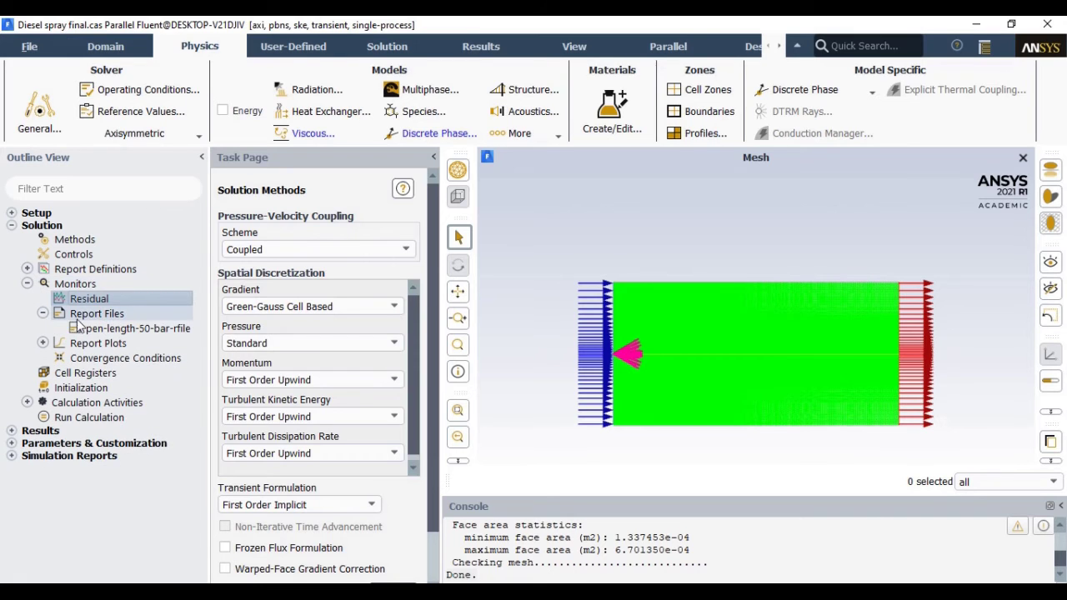
left_click(43, 314)
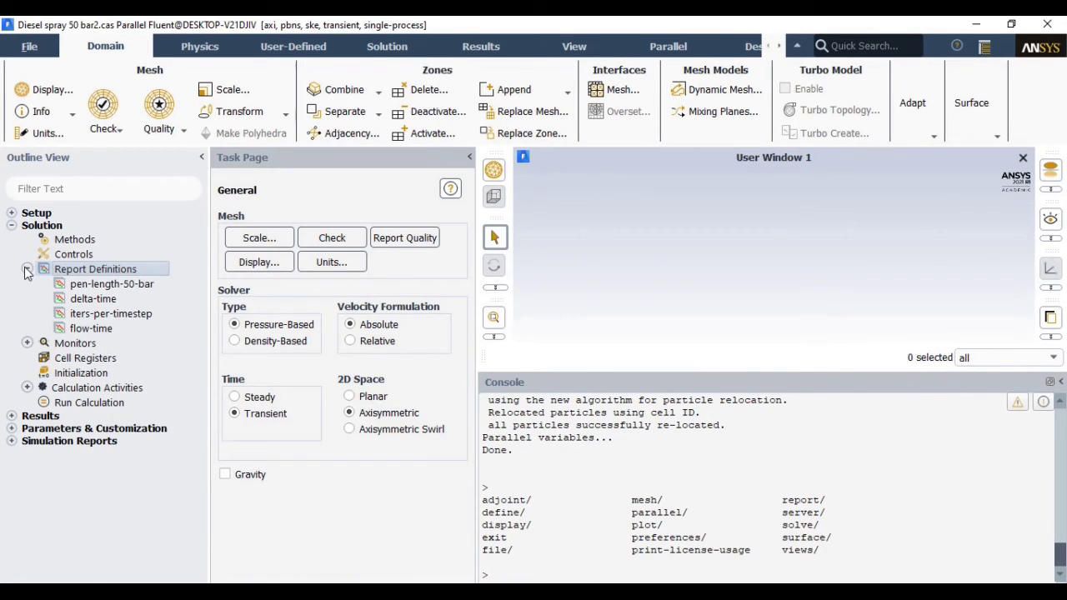
left_click(27, 268)
Create a DPM Penetration Length report for disel-injection, saved to file, plotted and printed
double_click(65, 270)
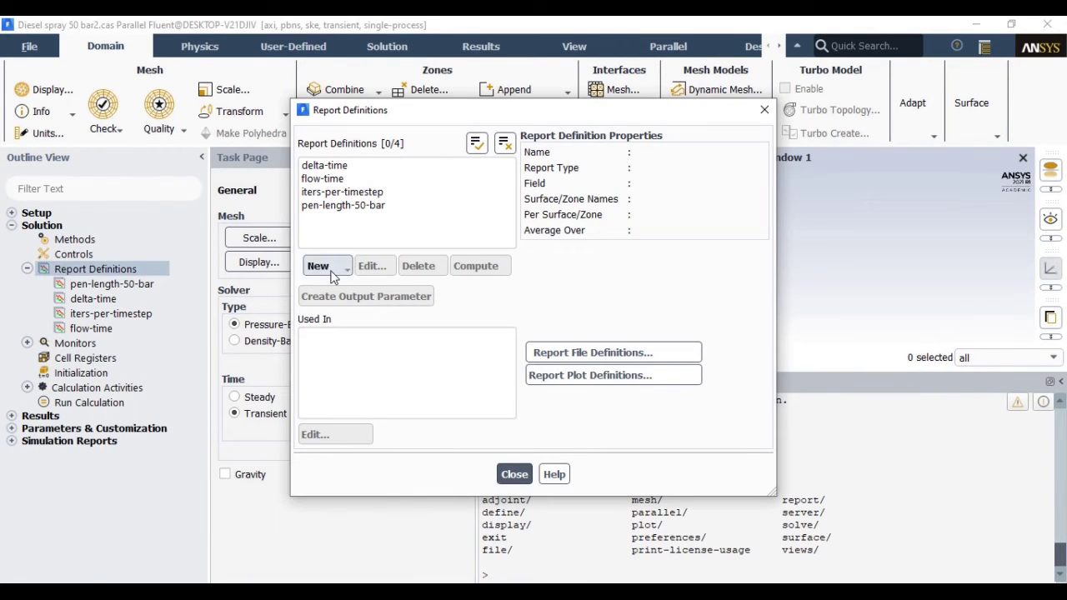
left_click(332, 268)
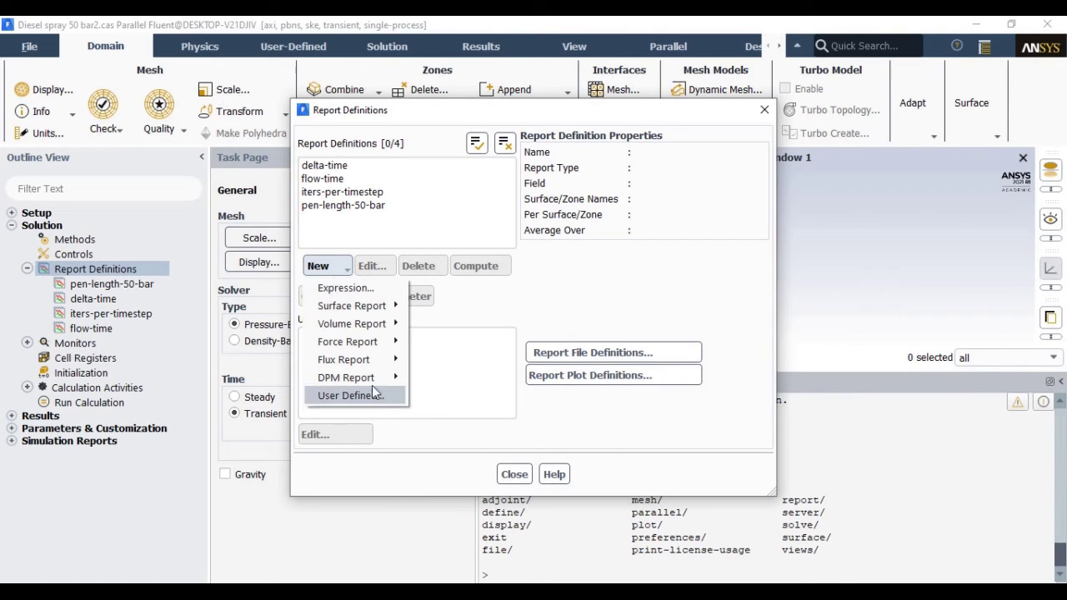
left_click(466, 455)
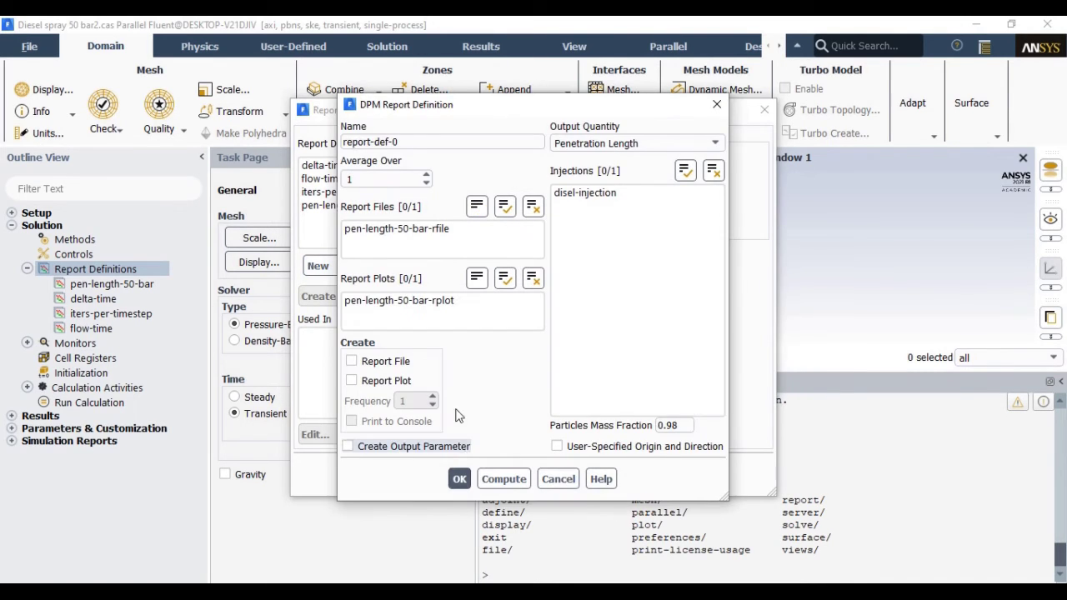
left_click_drag(400, 141, 338, 142)
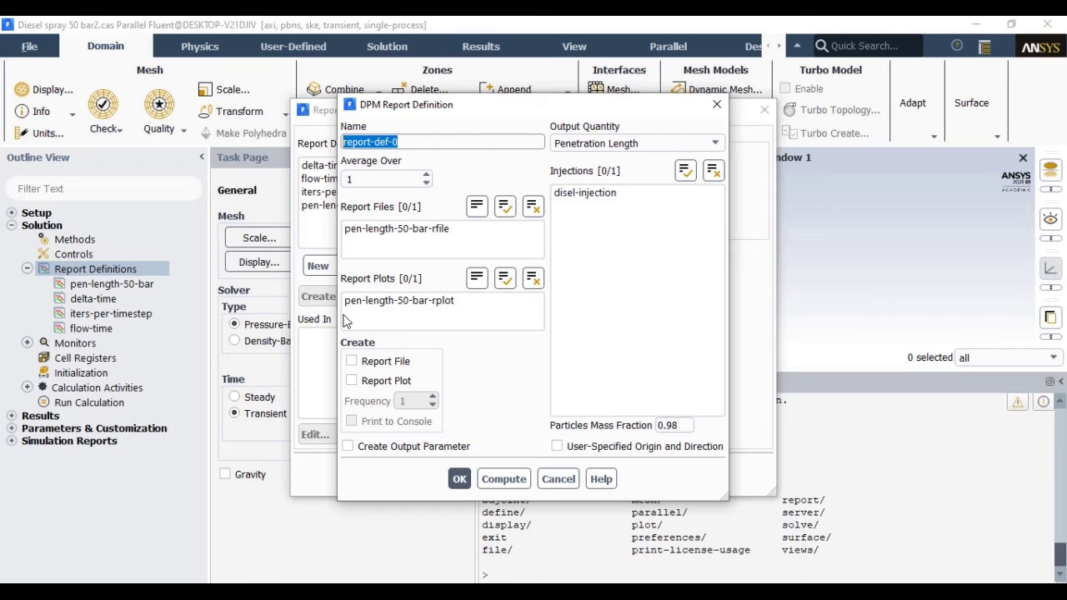
left_click(351, 361)
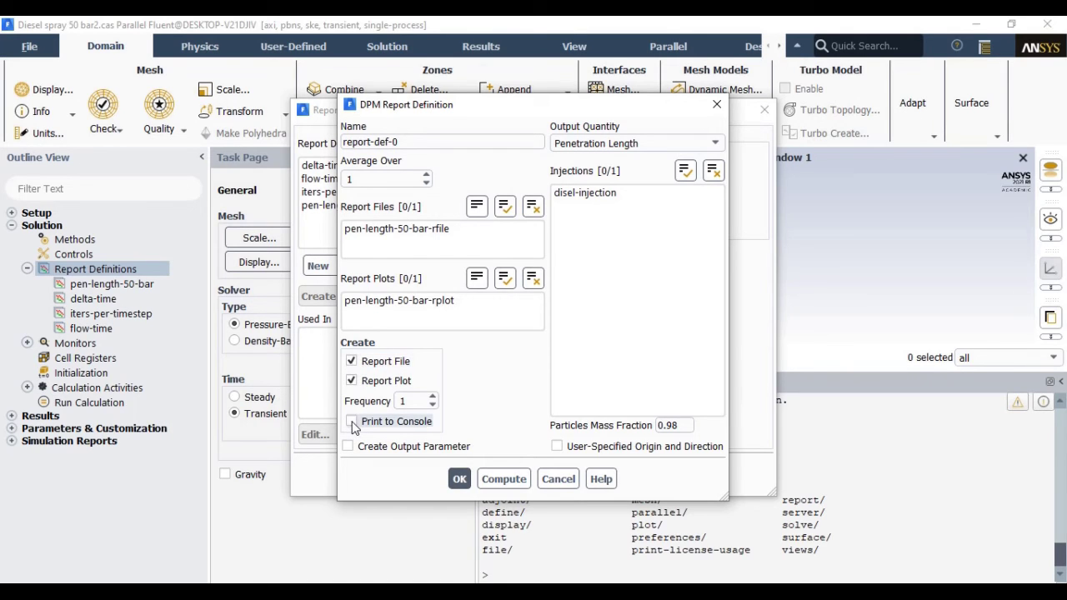
left_click(600, 194)
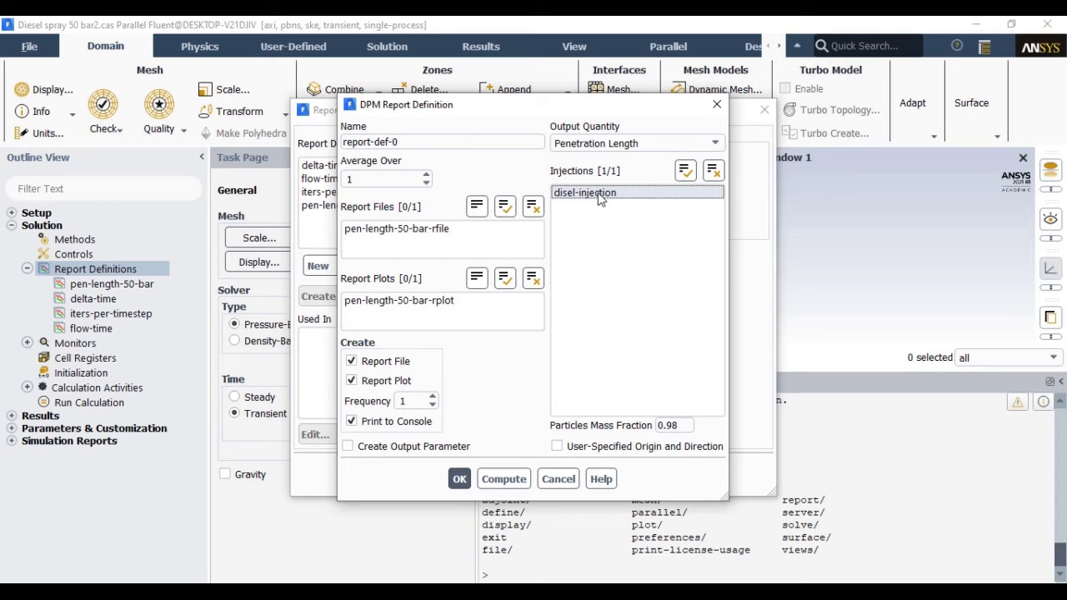
left_click(460, 480)
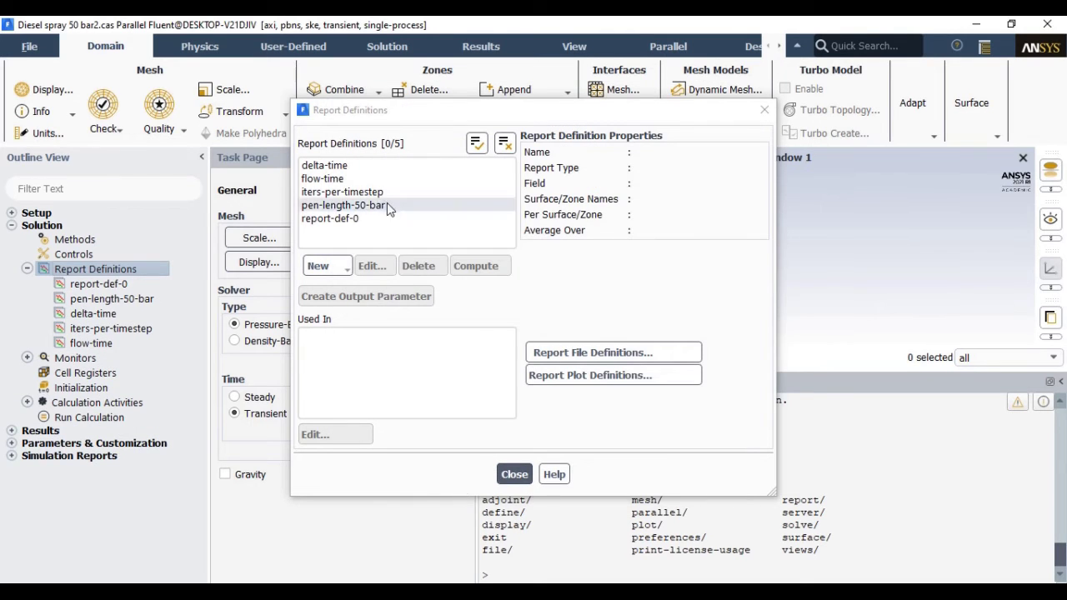
left_click(333, 219)
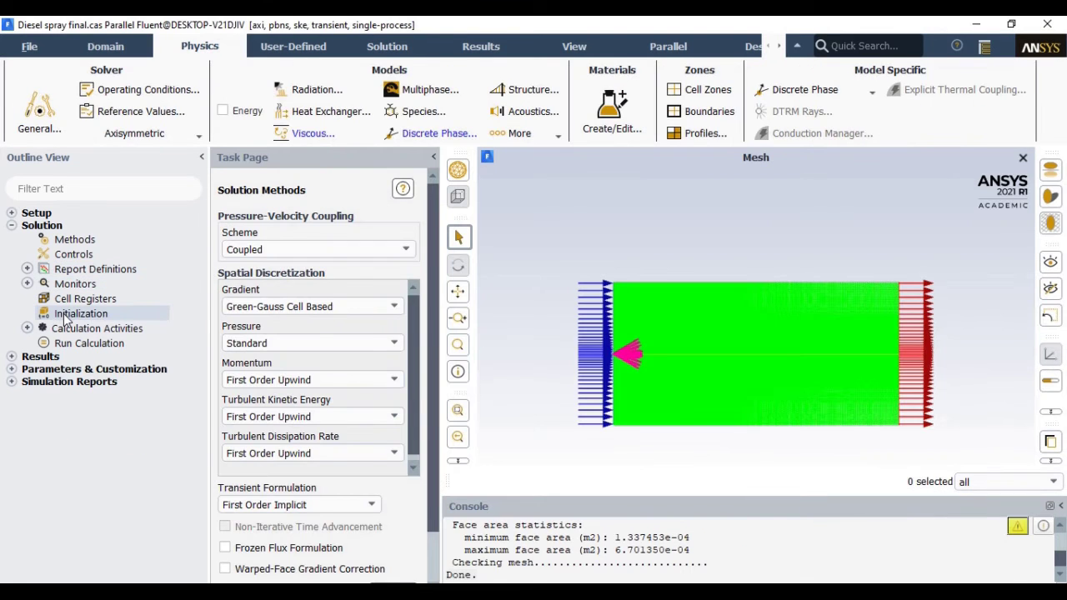
In Run Calculation, set time step size to 5e-6 s and 10 time steps
left_click(68, 315)
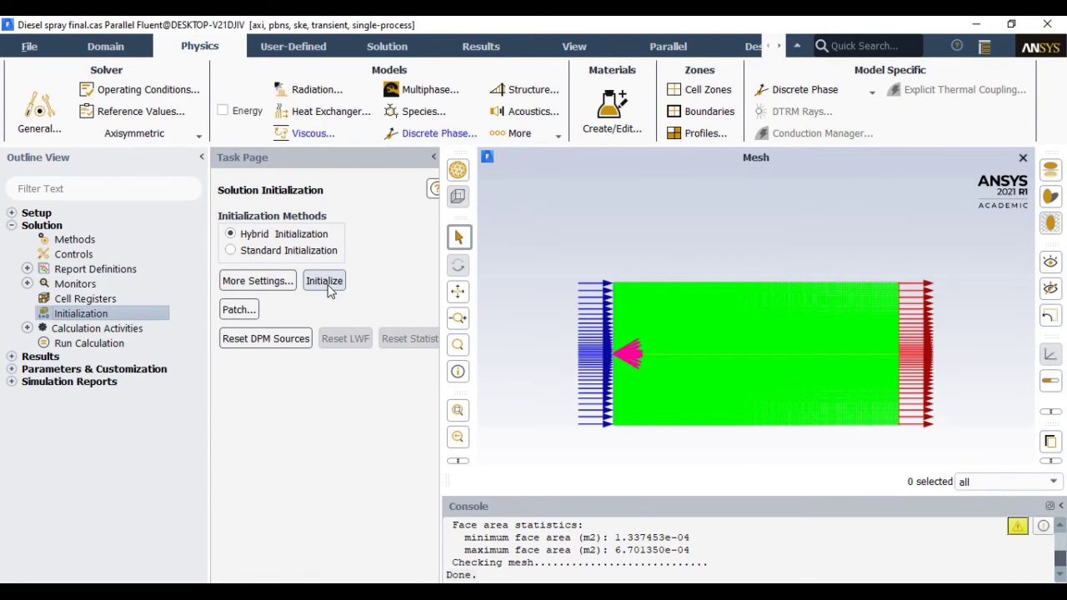
left_click(77, 343)
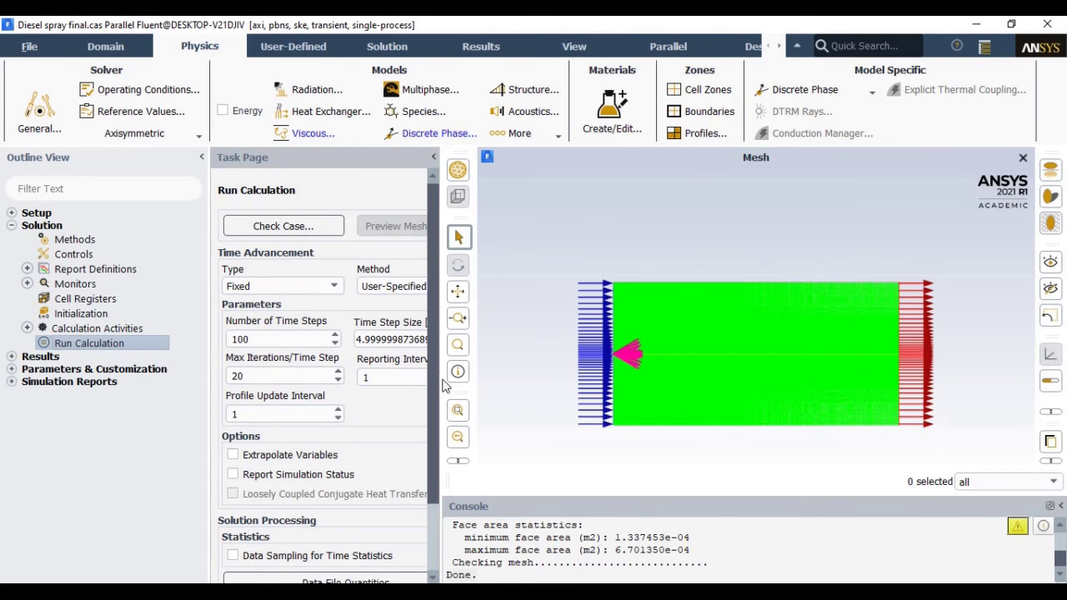
left_click_drag(441, 379, 503, 379)
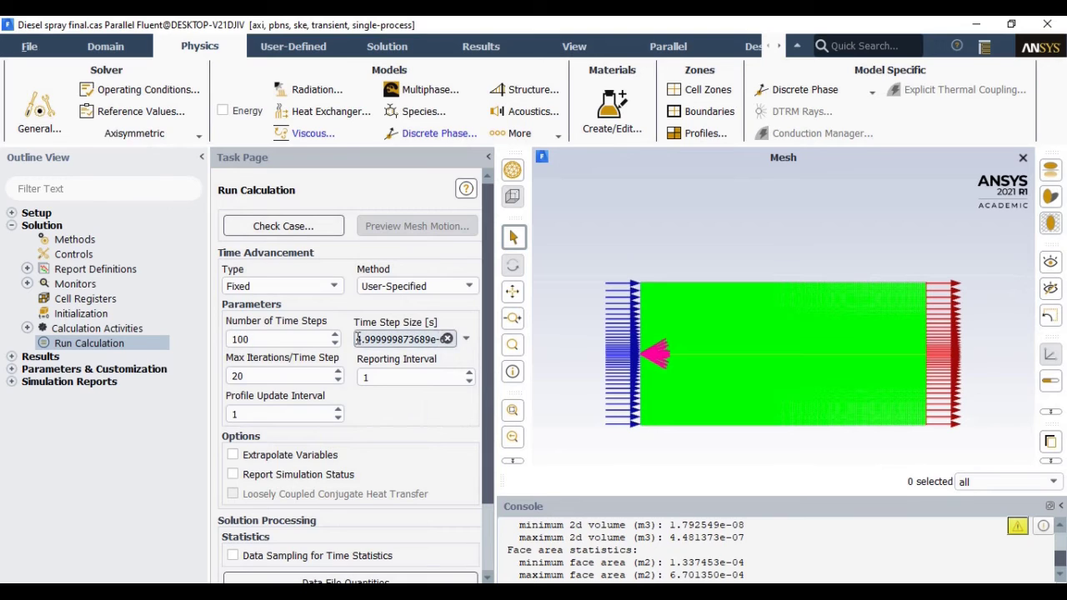
left_click_drag(357, 338, 429, 340)
type("5e-6")
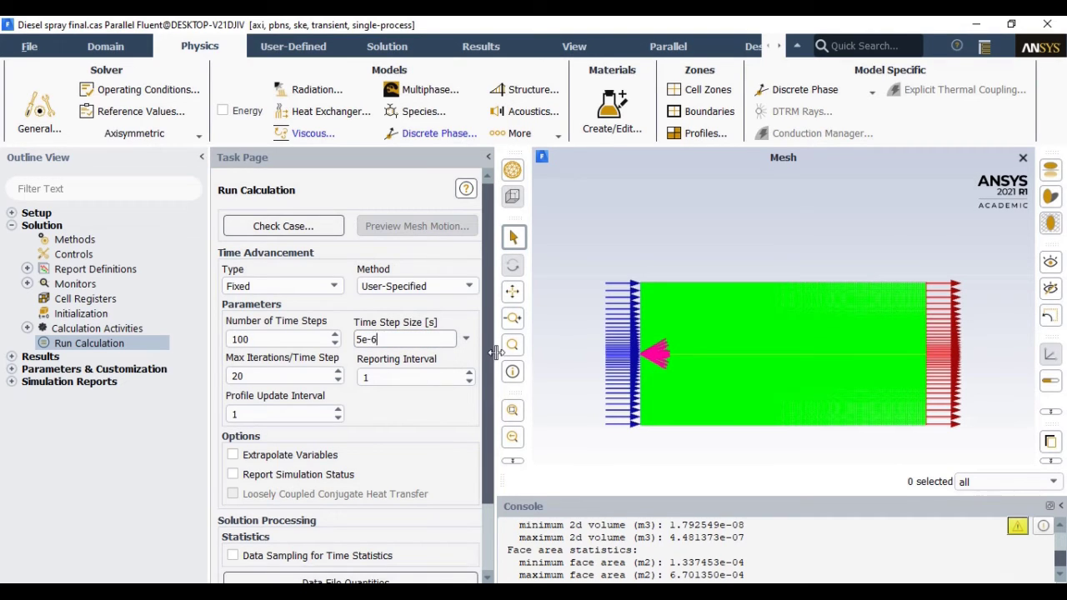
left_click(262, 343)
left_click(261, 342)
type("10")
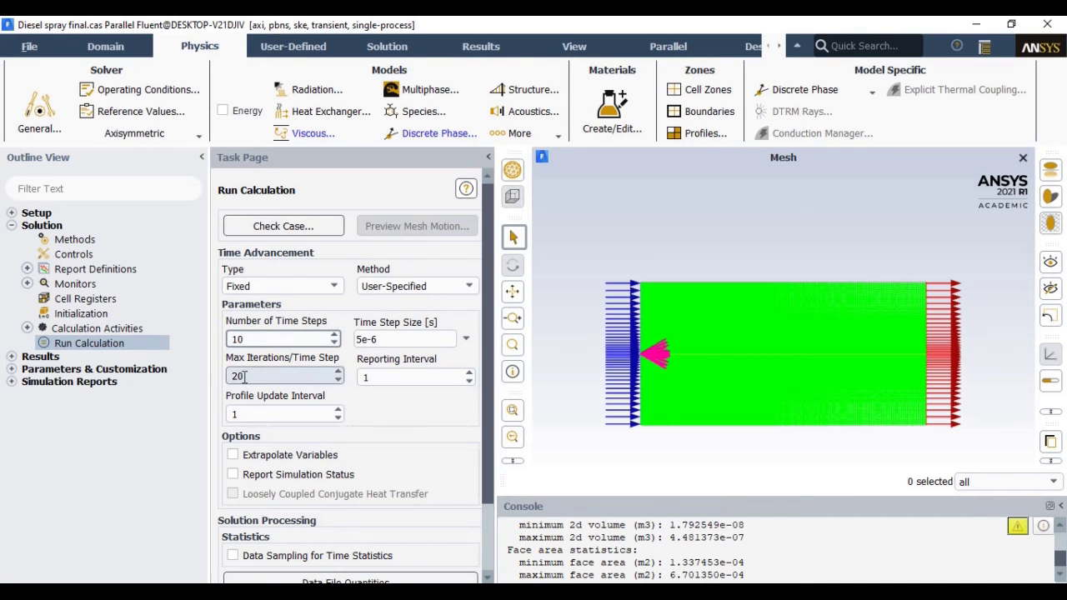
scroll(489, 498, "down", 1)
scroll(490, 498, "down", 3)
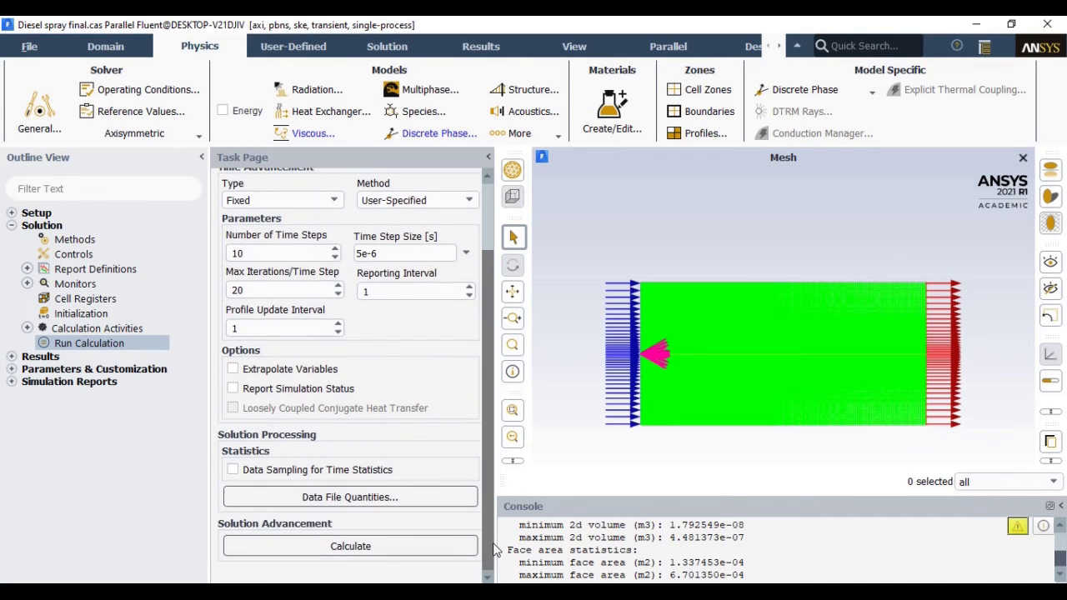
Launch the 10-step transient run, answering y to deactivate invalid report clients
left_click(351, 547)
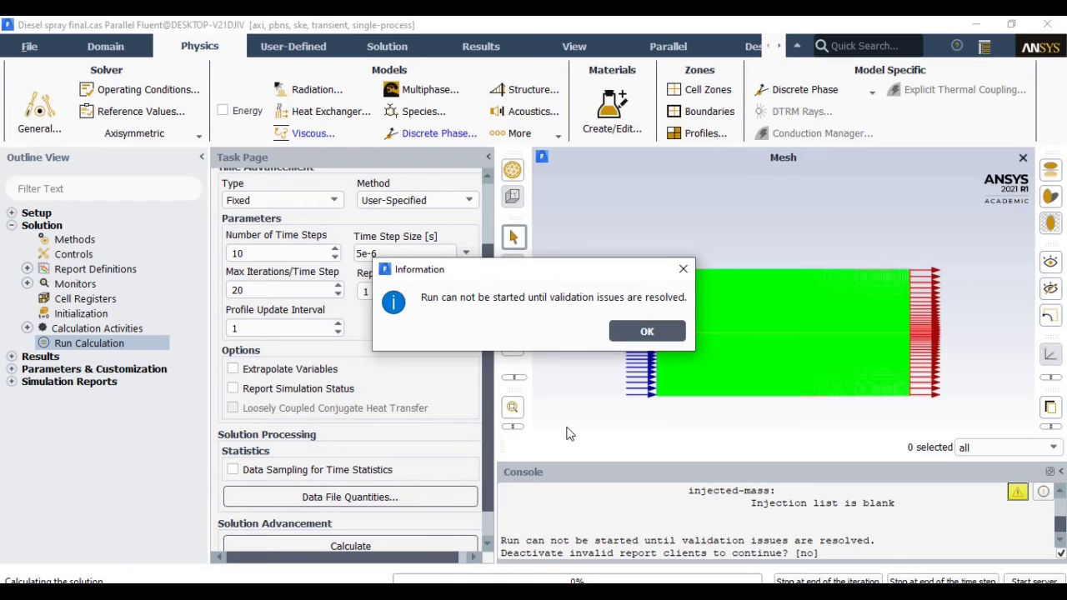
left_click(647, 332)
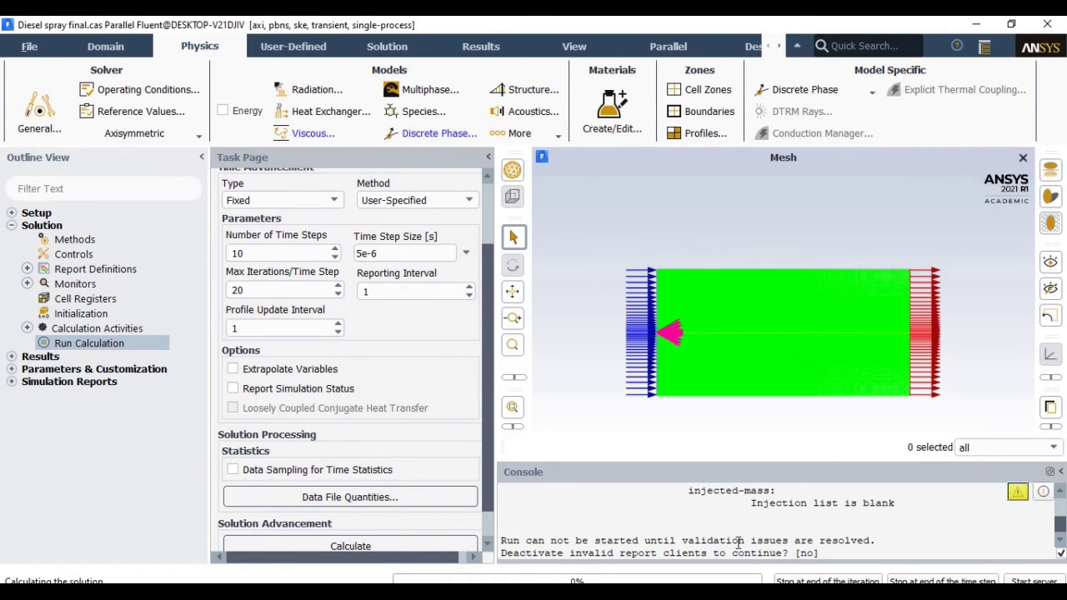
left_click(1062, 534)
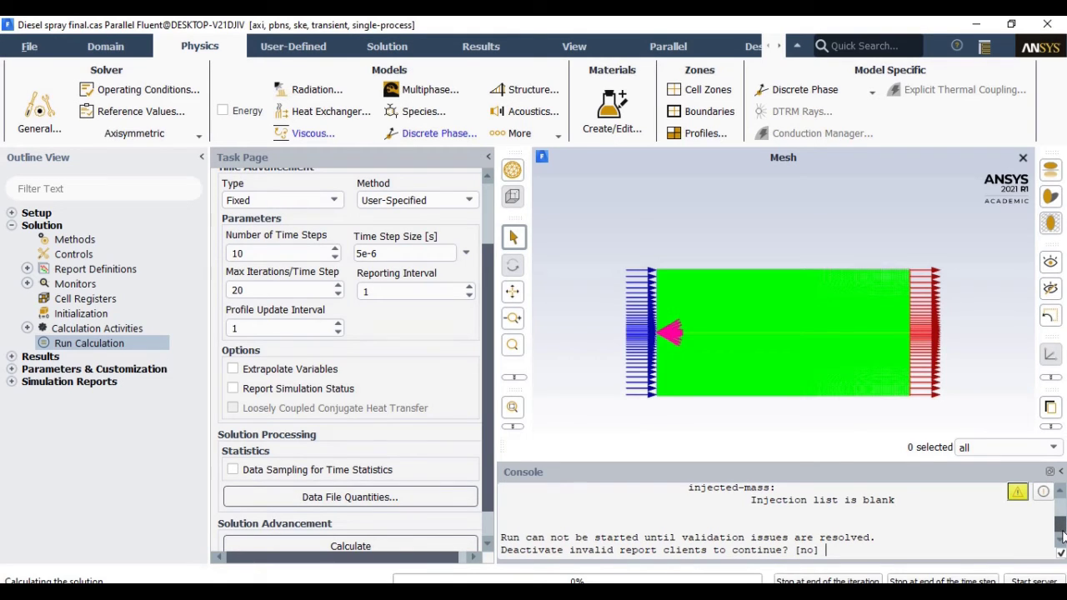
type("y")
key("Return")
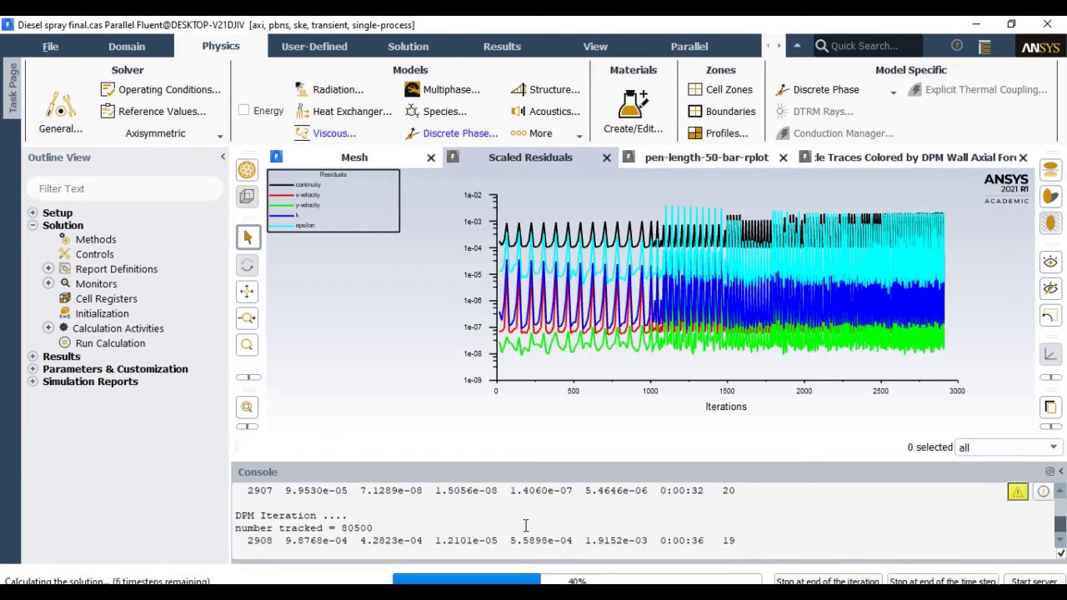
Check the penetration-length, particle-trace and scaled-residual plots during the run, then enlarge the console
left_click(719, 165)
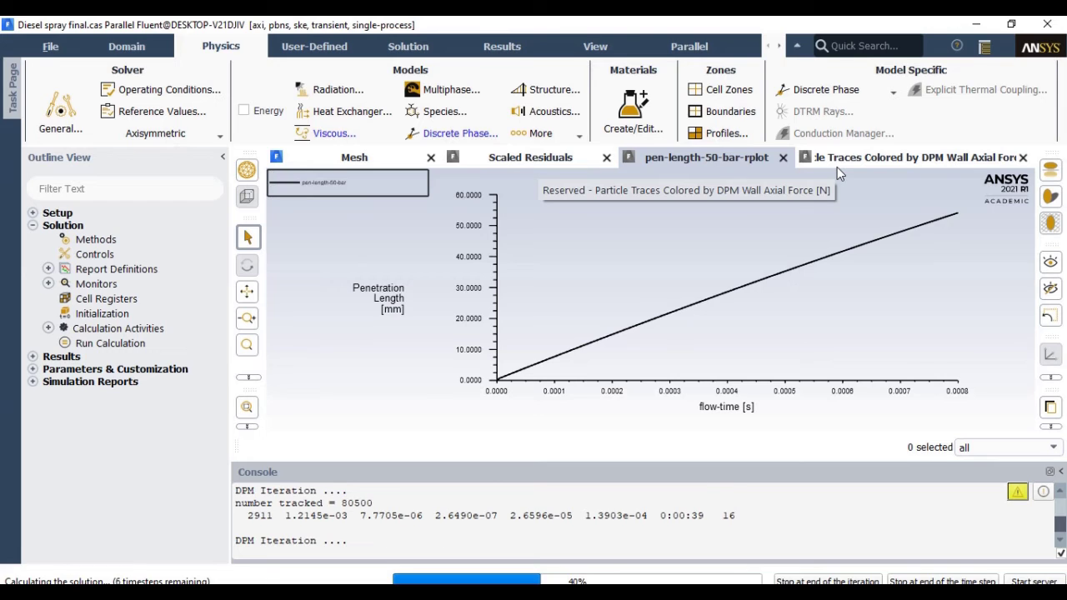
left_click(840, 160)
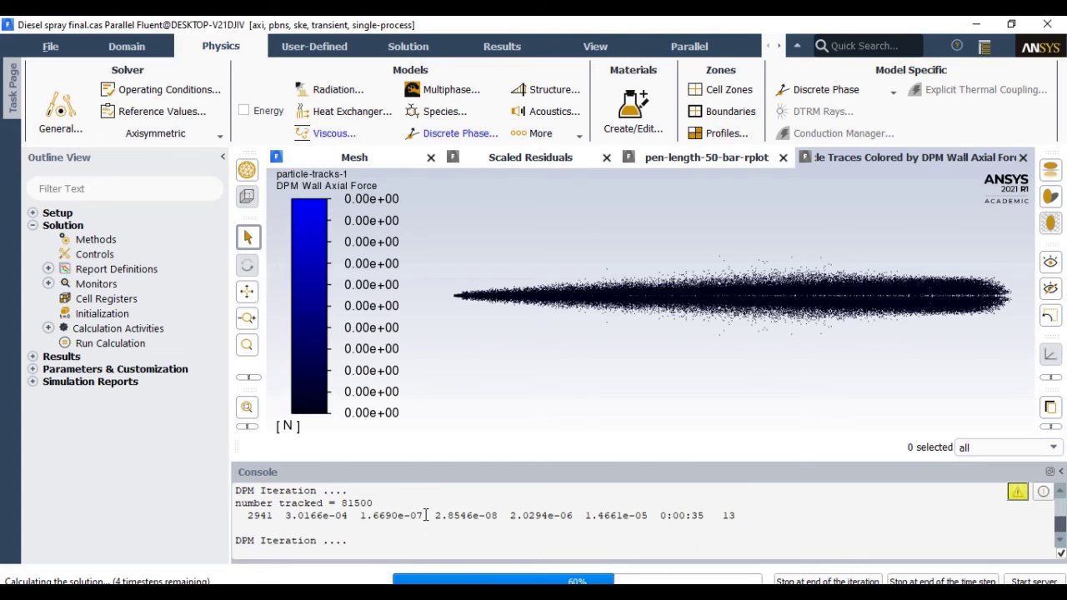
left_click(527, 161)
left_click(376, 158)
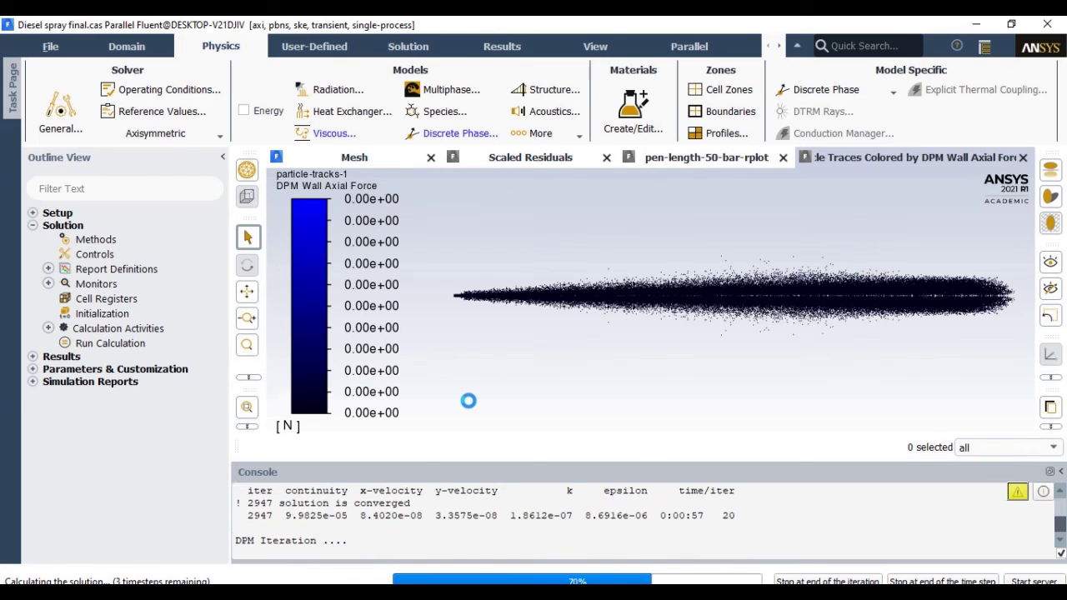
left_click(538, 161)
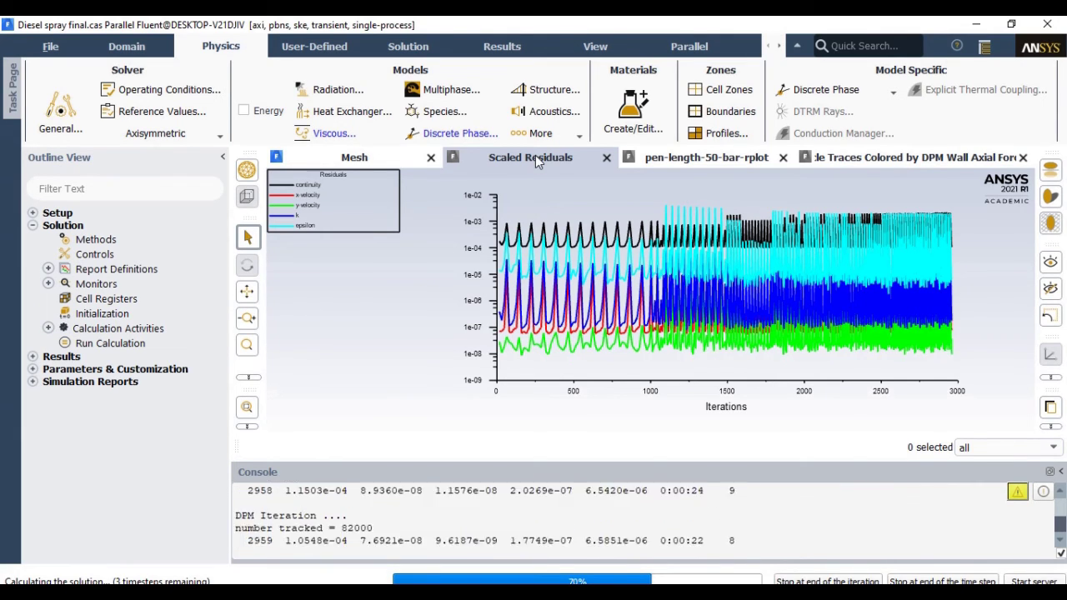
left_click_drag(686, 460, 664, 370)
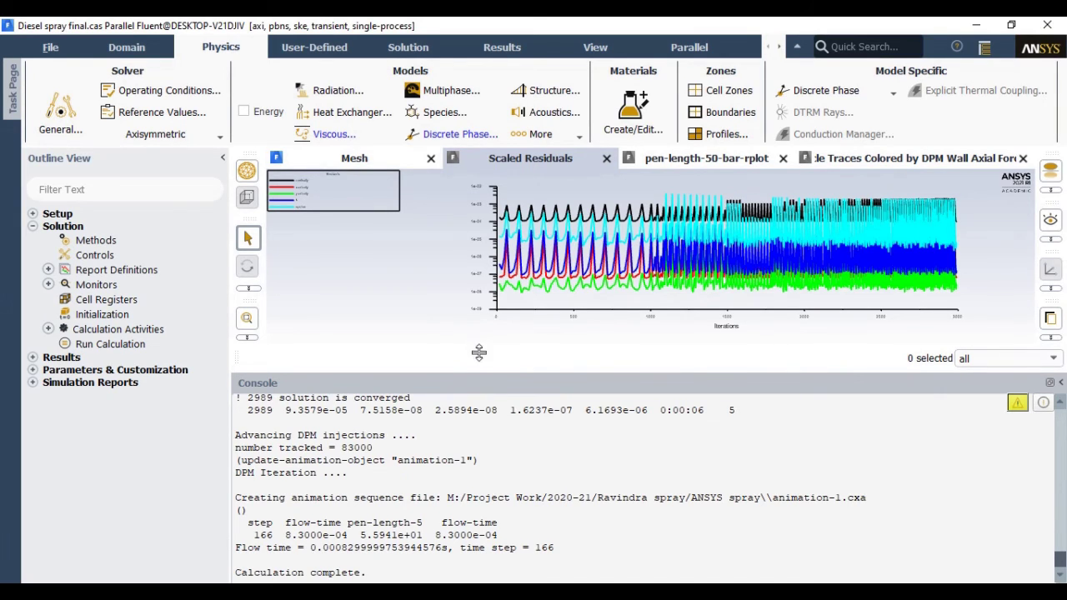
Scroll up the log and highlight 'number tracked = 83000' and 'Injecting 500 particle parcels'
left_click(1061, 404)
left_click(1062, 404)
left_click(1061, 404)
left_click(1061, 404)
left_click(1061, 405)
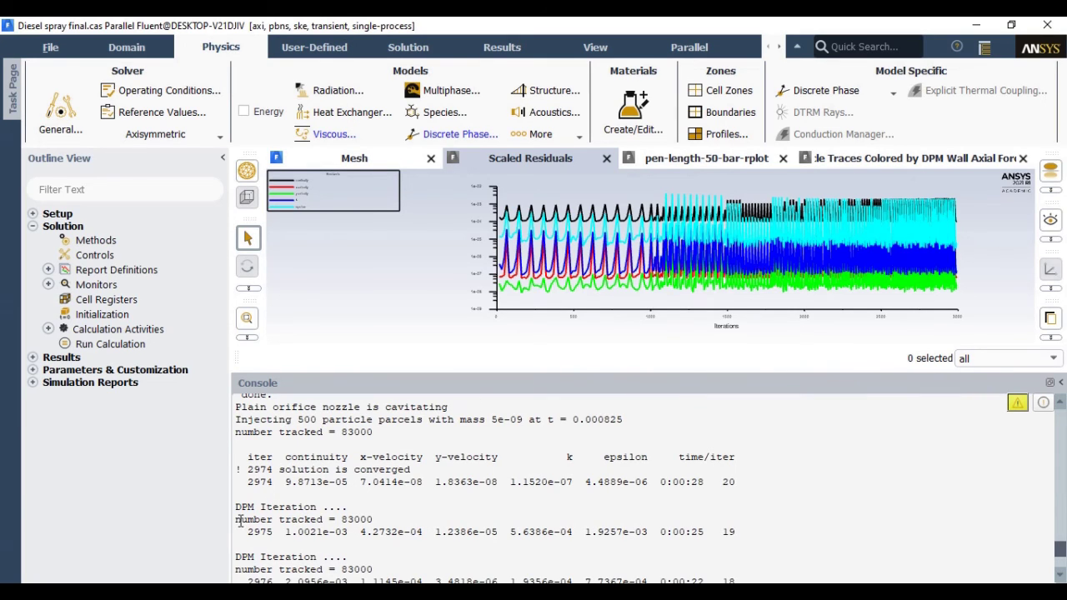
left_click_drag(236, 520, 385, 523)
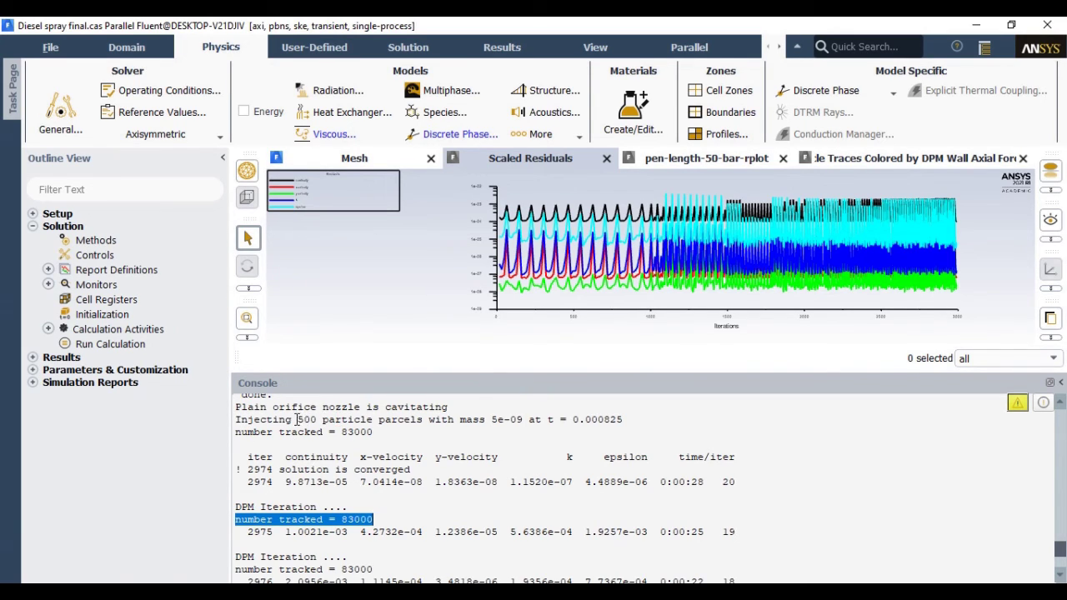
left_click_drag(297, 419, 646, 419)
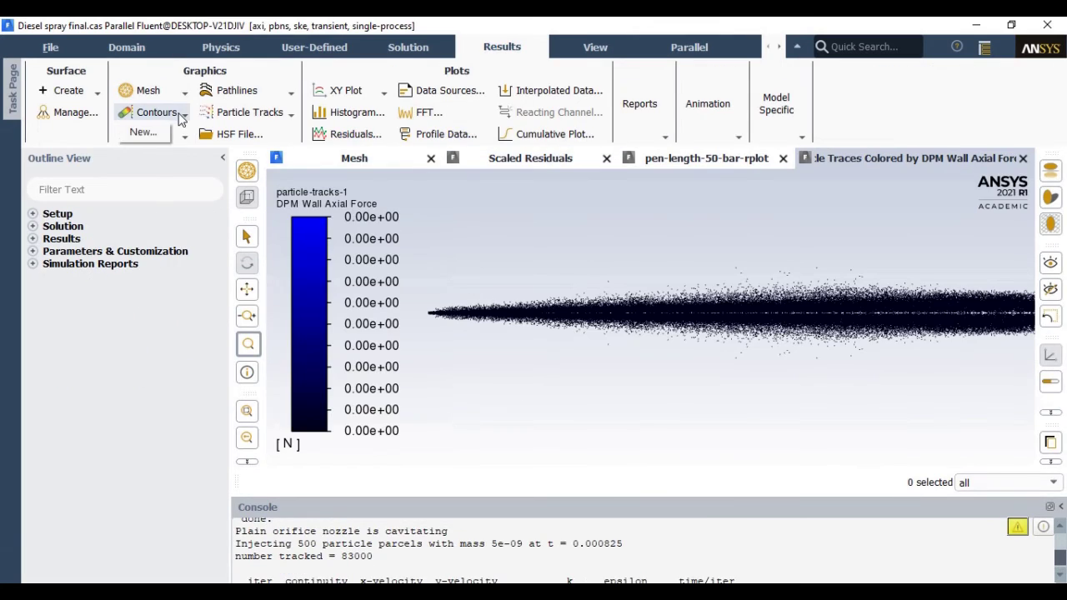
Display a Velocity Magnitude contour and box-zoom into the spray region
left_click(156, 112)
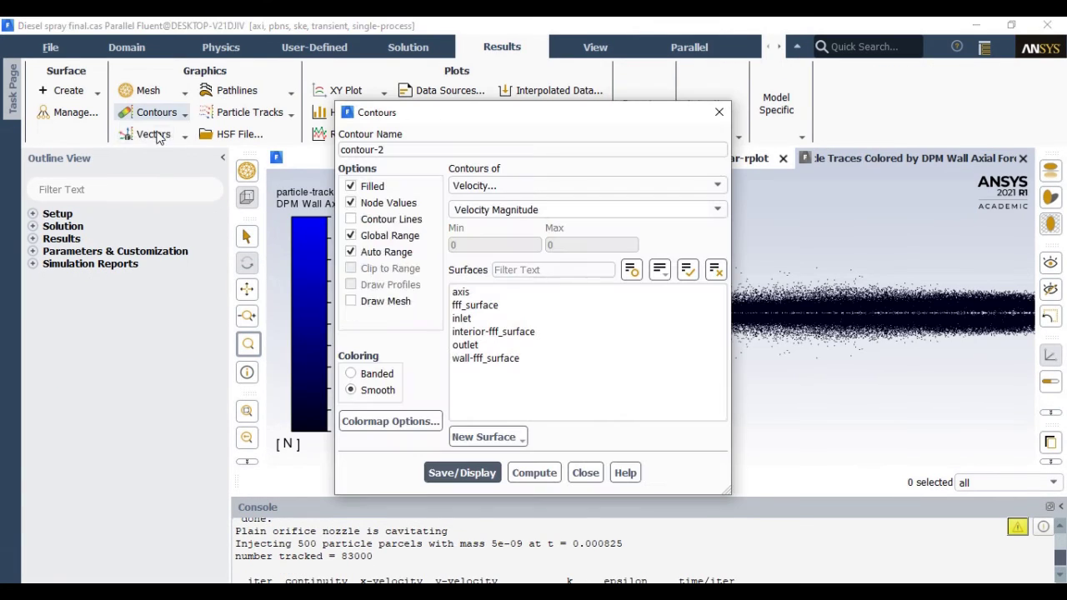
left_click(472, 187)
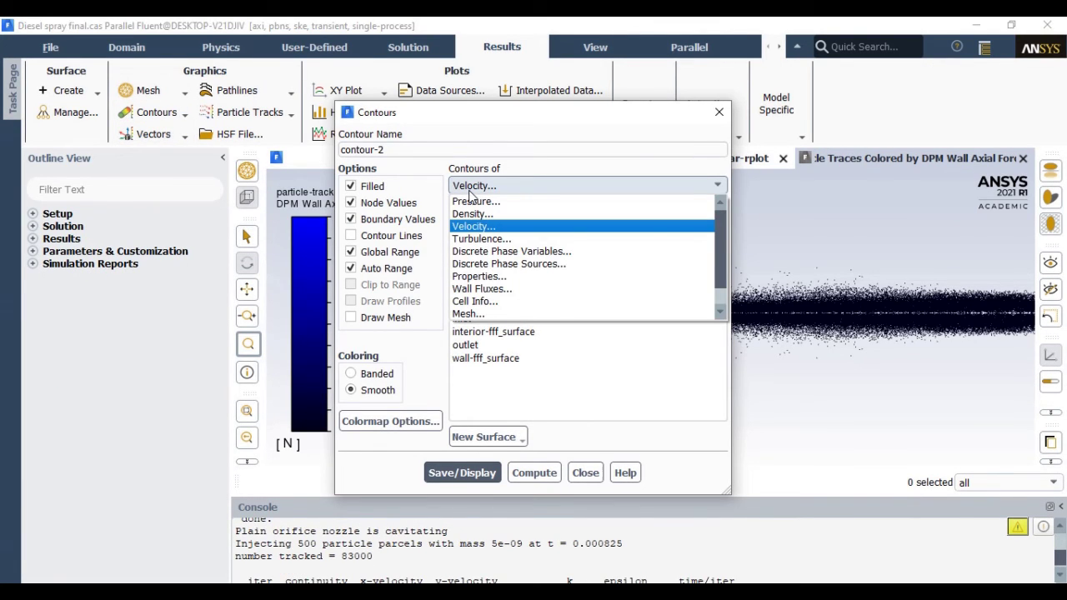
left_click(470, 191)
left_click(462, 473)
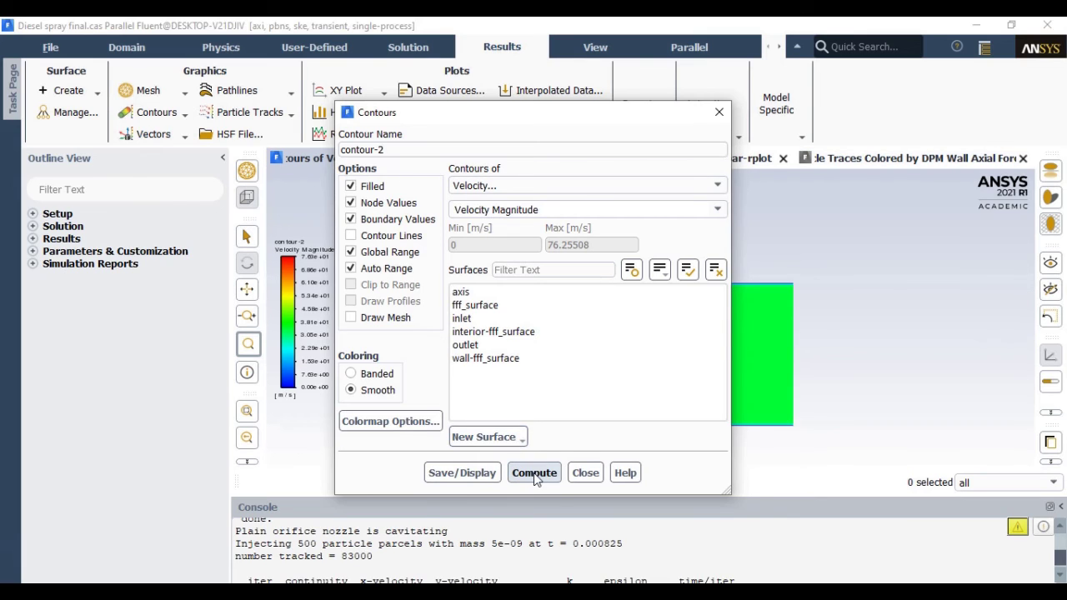
left_click(587, 473)
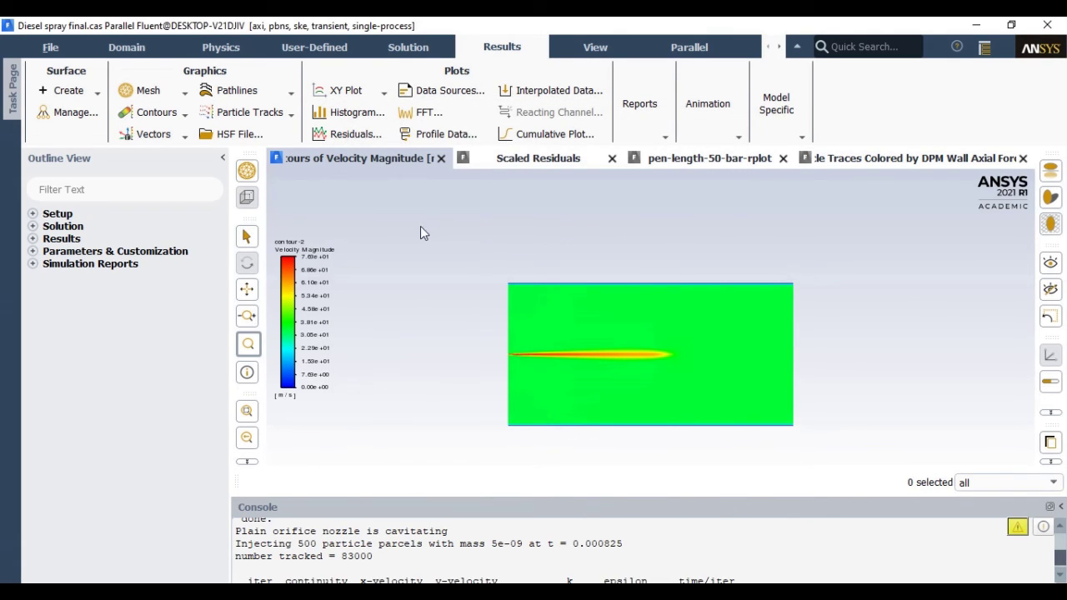
left_click(244, 348)
left_click_drag(465, 253, 839, 465)
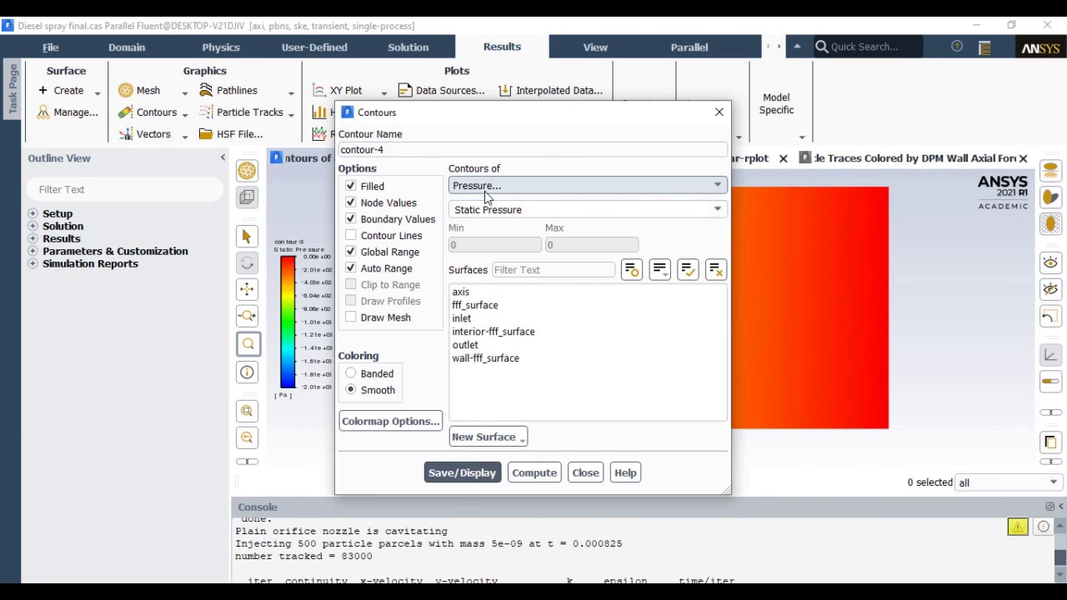
Replace it with a Discrete Phase DPM Concentration contour and zoom in near the nozzle
left_click(487, 191)
scroll(726, 275, "down", 1)
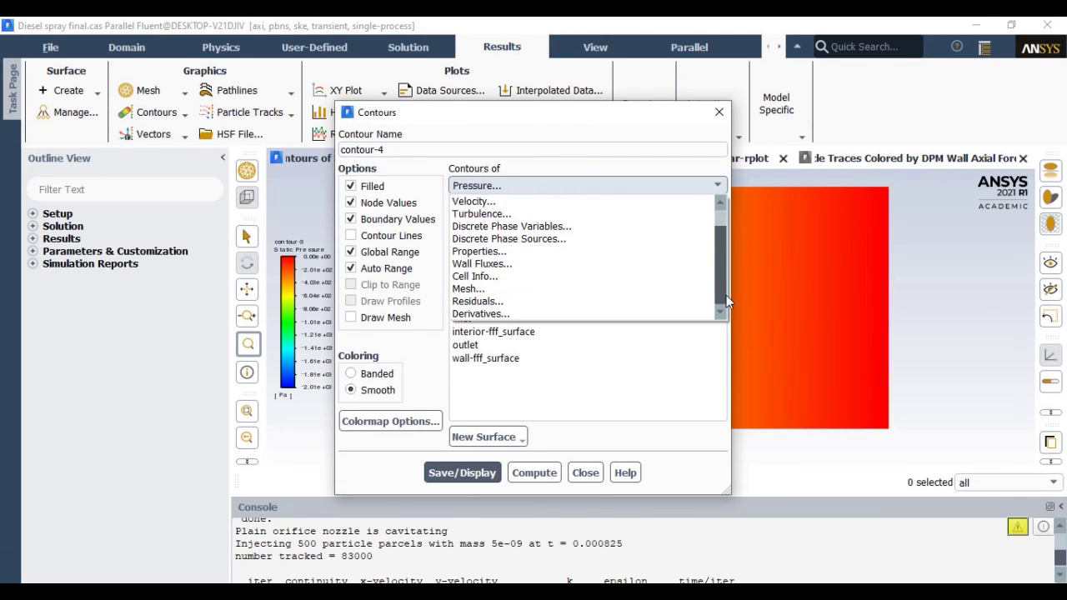
left_click(551, 227)
left_click(720, 214)
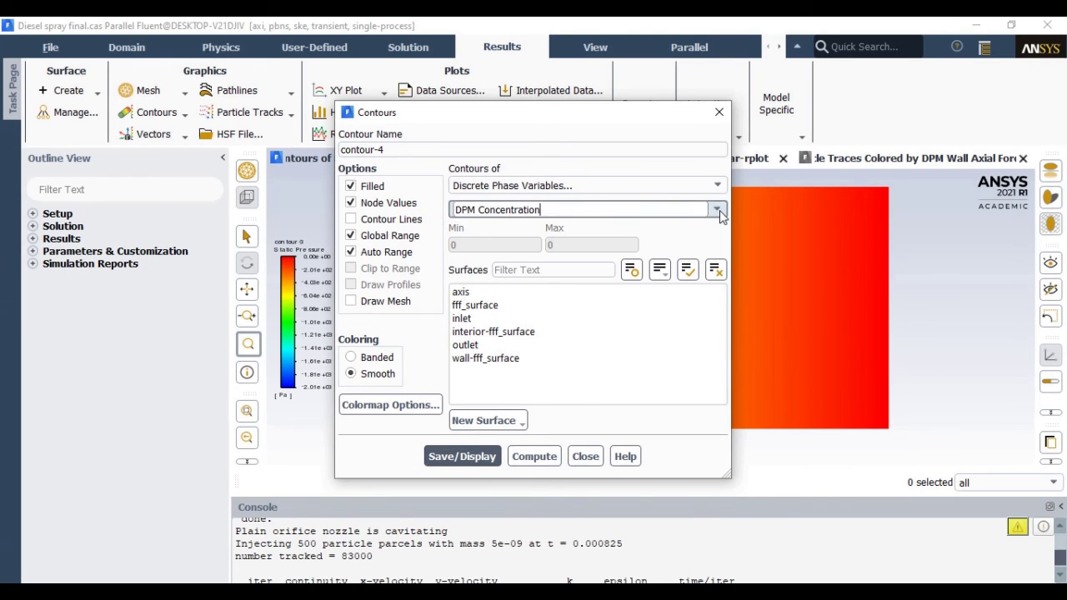
left_click(462, 456)
left_click(585, 456)
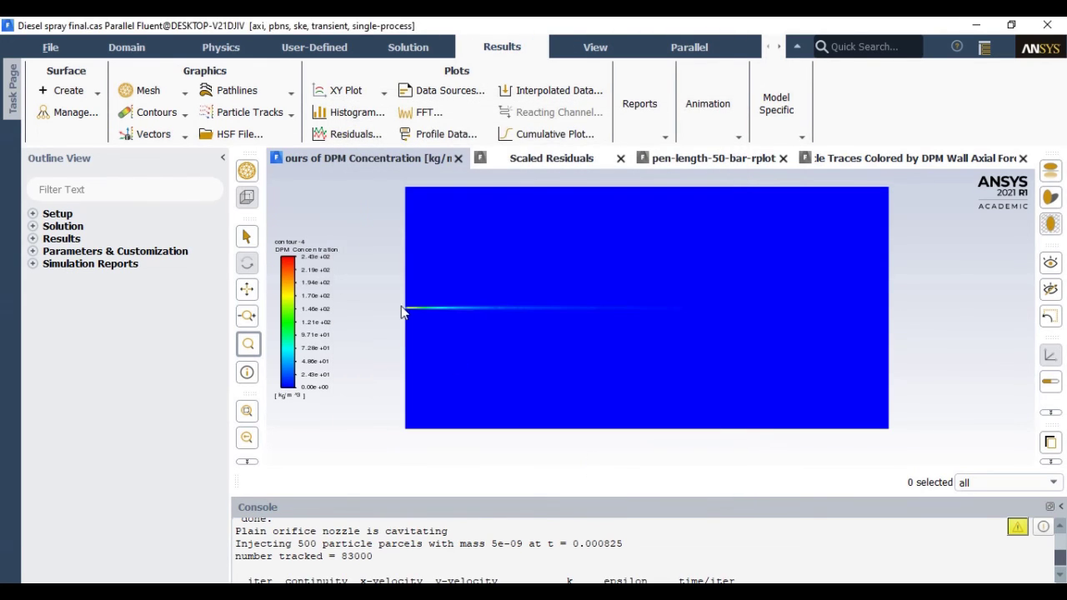
left_click_drag(399, 294, 504, 348)
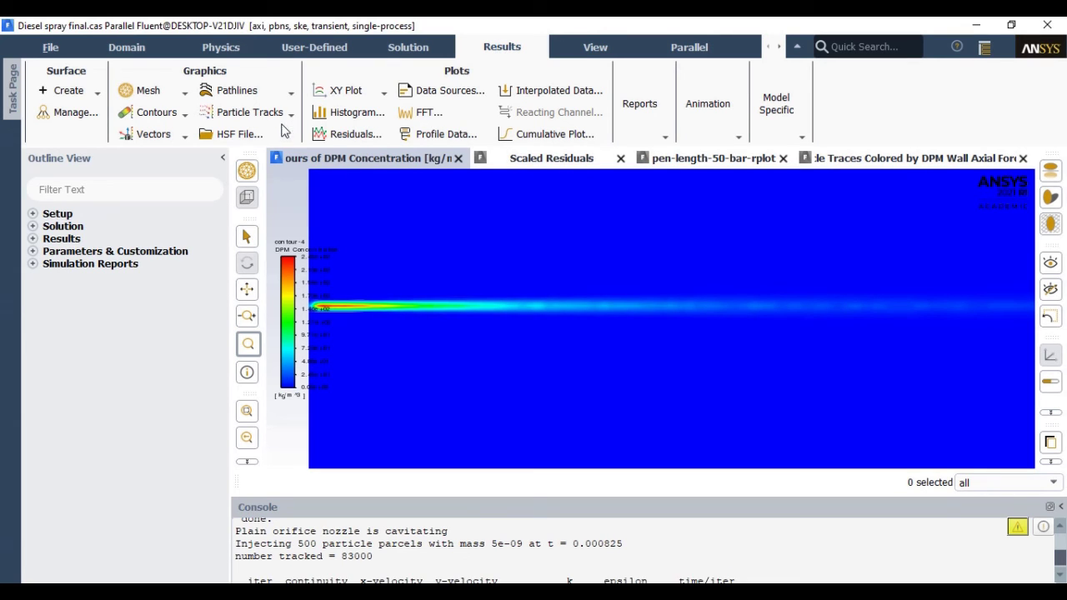
Create particle tracks from disel-injection coloured by particle residence time
left_click(249, 112)
left_click(234, 131)
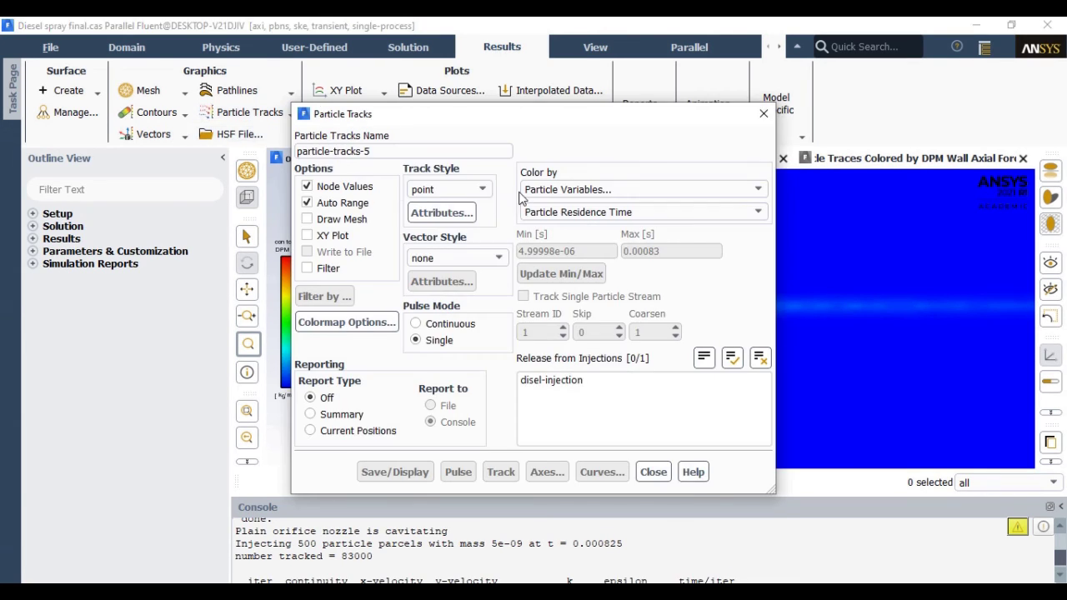
left_click(550, 381)
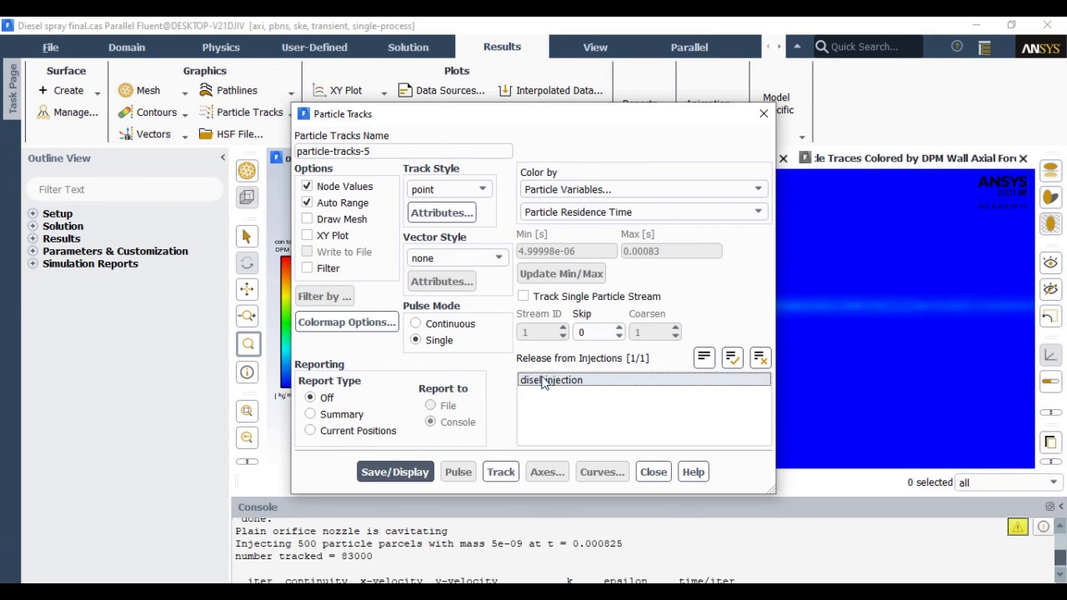
left_click(391, 472)
left_click(654, 471)
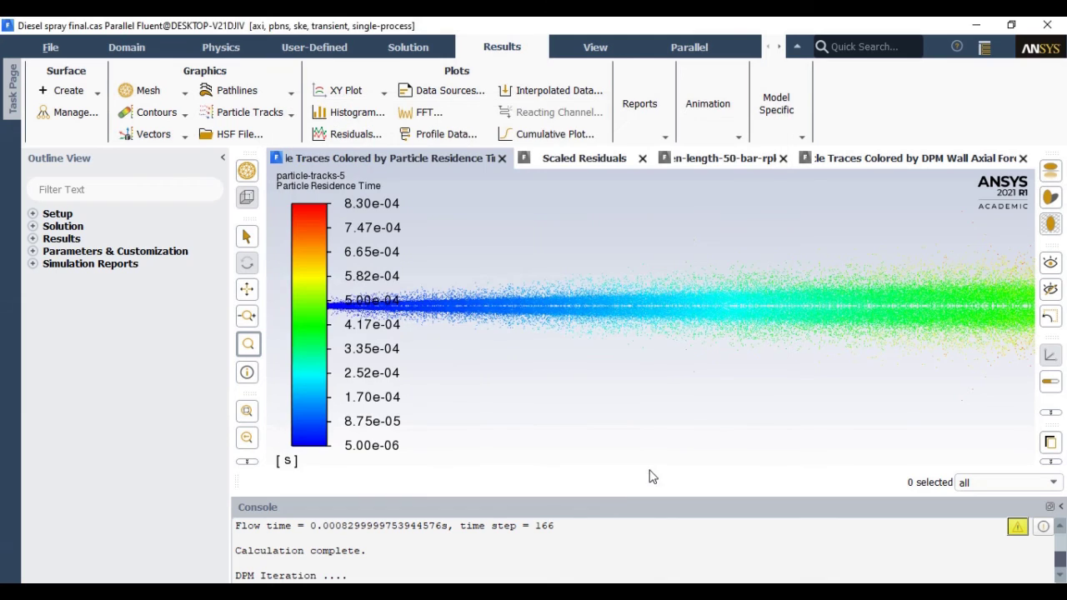
Reopen particle-tracks-5 from the outline and redisplay the residence-time tracks
left_click(33, 240)
left_click(63, 342)
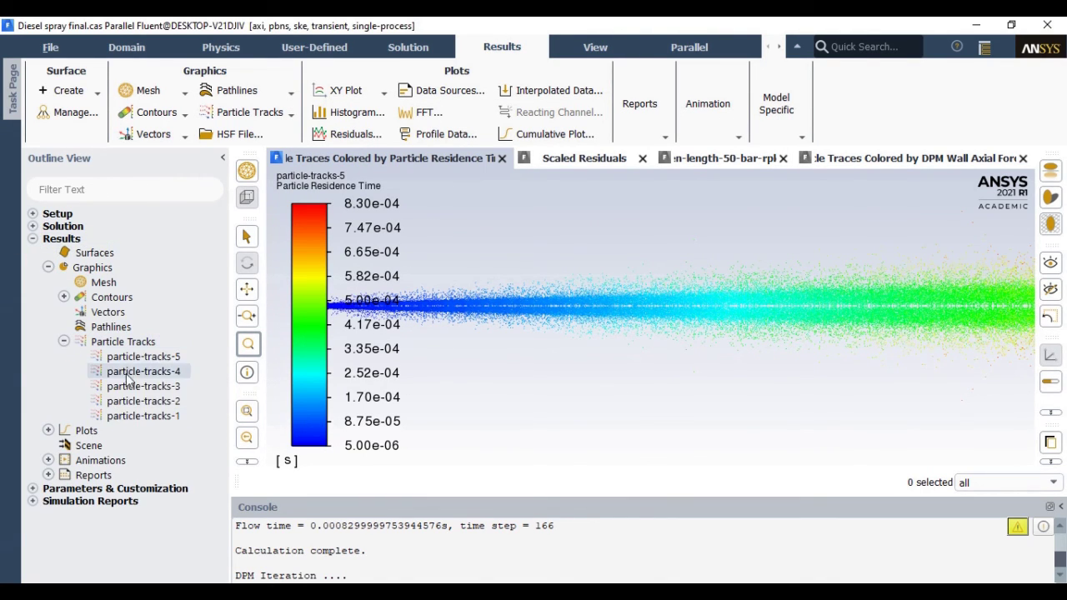
double_click(142, 356)
left_click(395, 472)
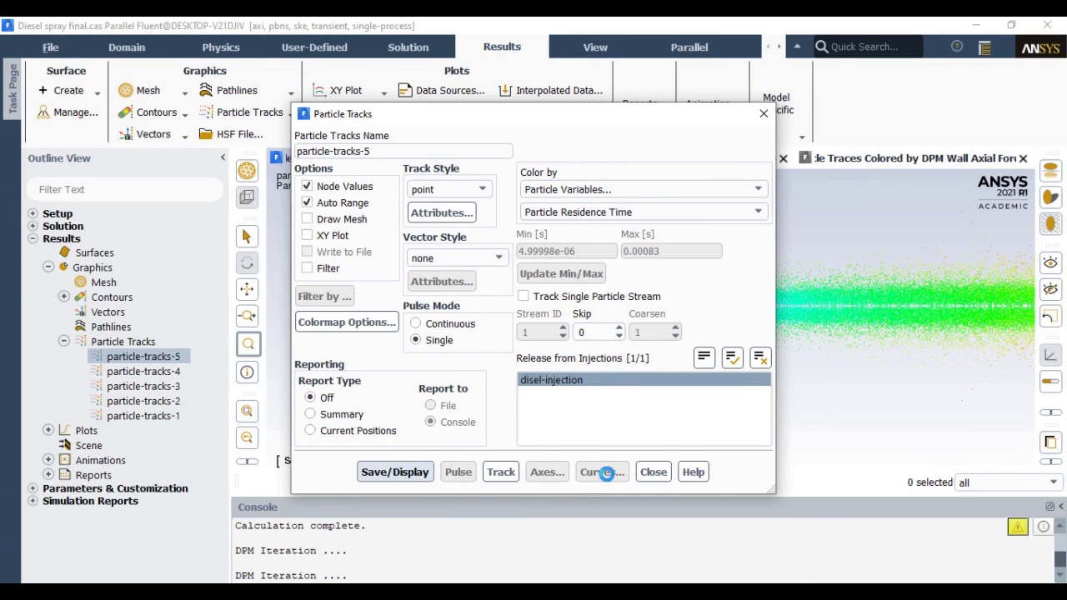
left_click(653, 472)
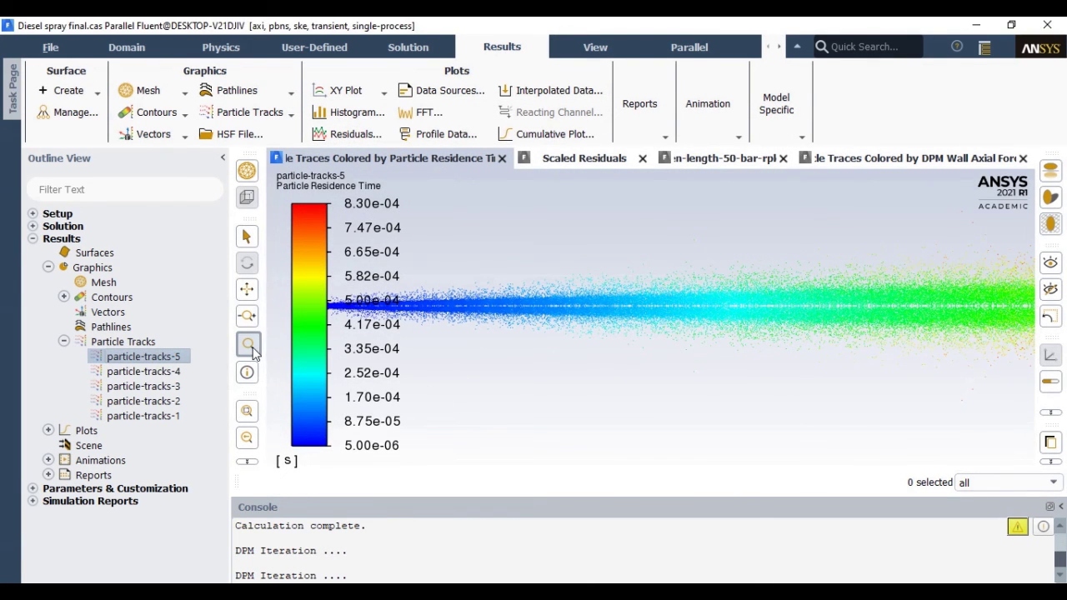
Fit, pan and zoom onto the whole spray, then show the 50-bar penetration-length plot
left_click(249, 411)
left_click(247, 289)
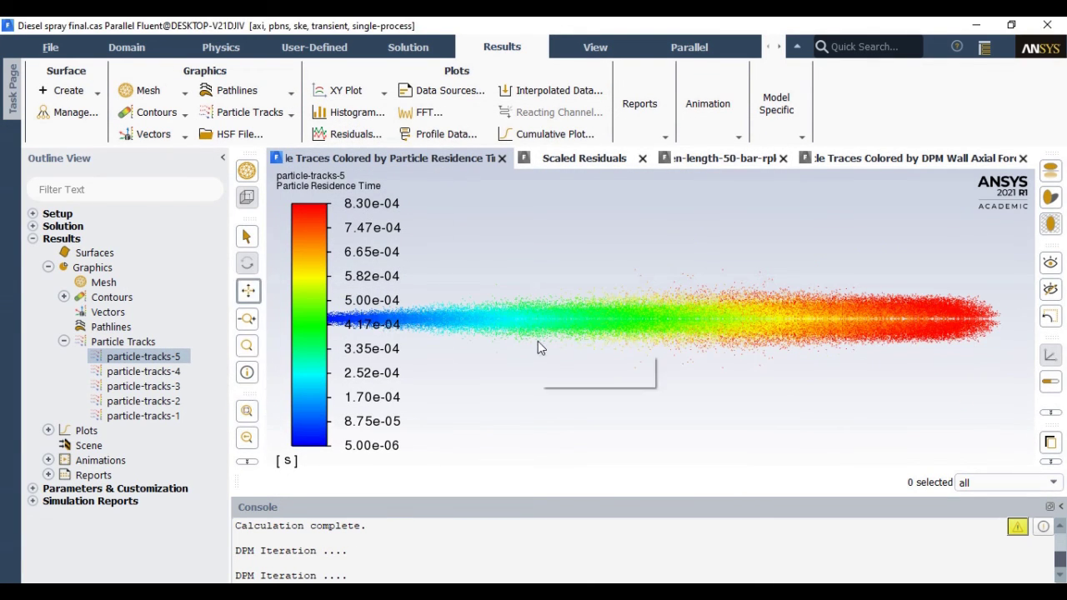
mouse_move(560, 311)
left_mouse_down()
mouse_move(722, 313)
mouse_move(685, 320)
left_mouse_up()
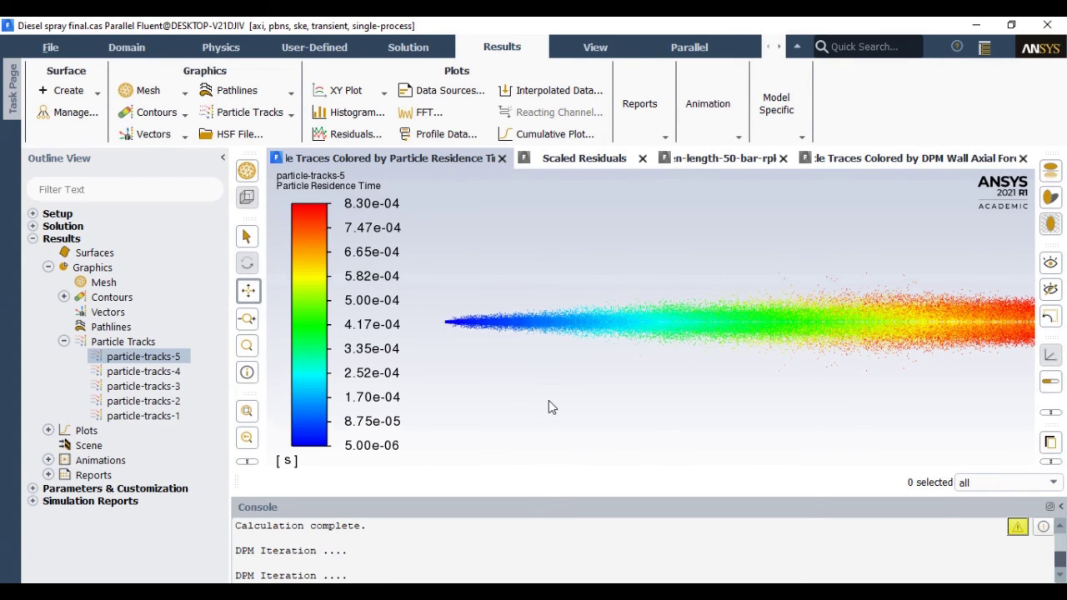
left_click(248, 345)
mouse_move(676, 395)
left_mouse_down()
mouse_move(564, 284)
mouse_move(875, 381)
left_mouse_up()
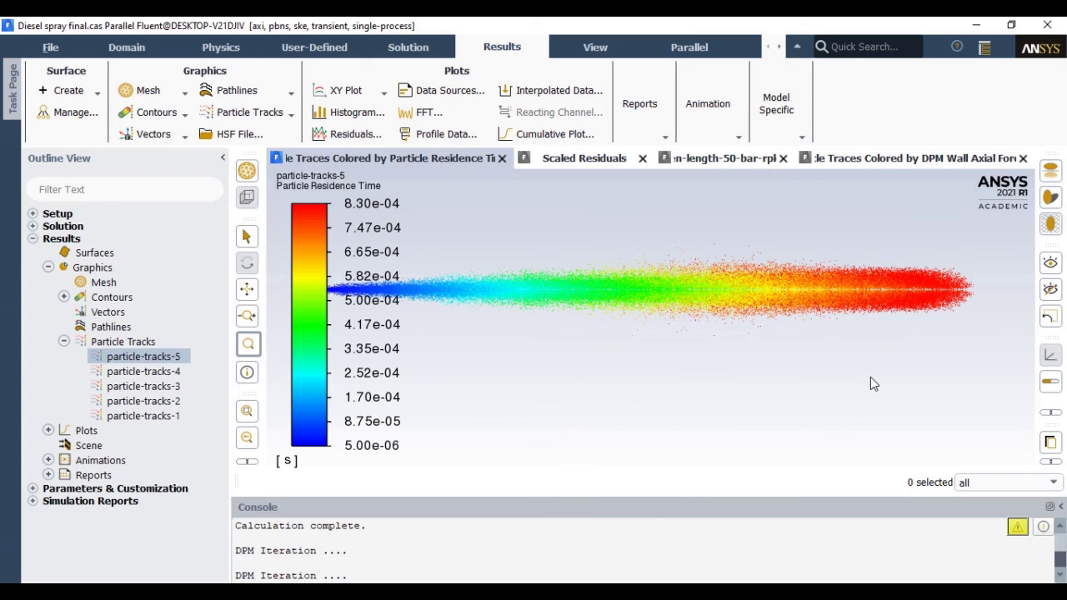
left_click(247, 291)
mouse_move(563, 302)
left_mouse_down()
mouse_move(667, 334)
mouse_move(655, 326)
mouse_move(654, 262)
mouse_move(782, 398)
left_mouse_up()
left_click(693, 158)
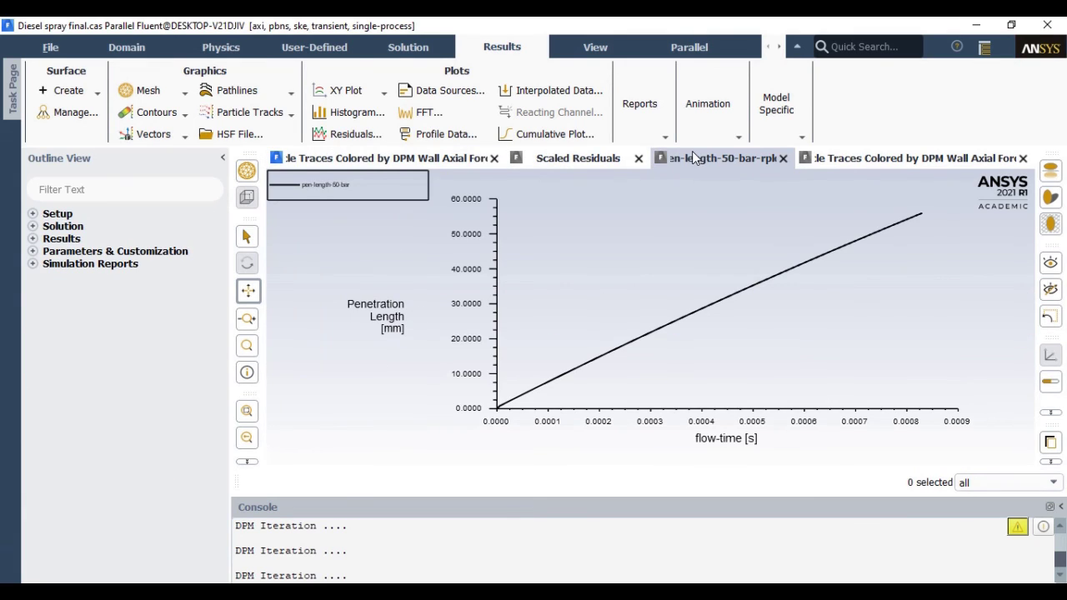
Run the Discrete Phase Summary report for disel-injection, printing Sauter and De Brouckere diameters
left_click(33, 238)
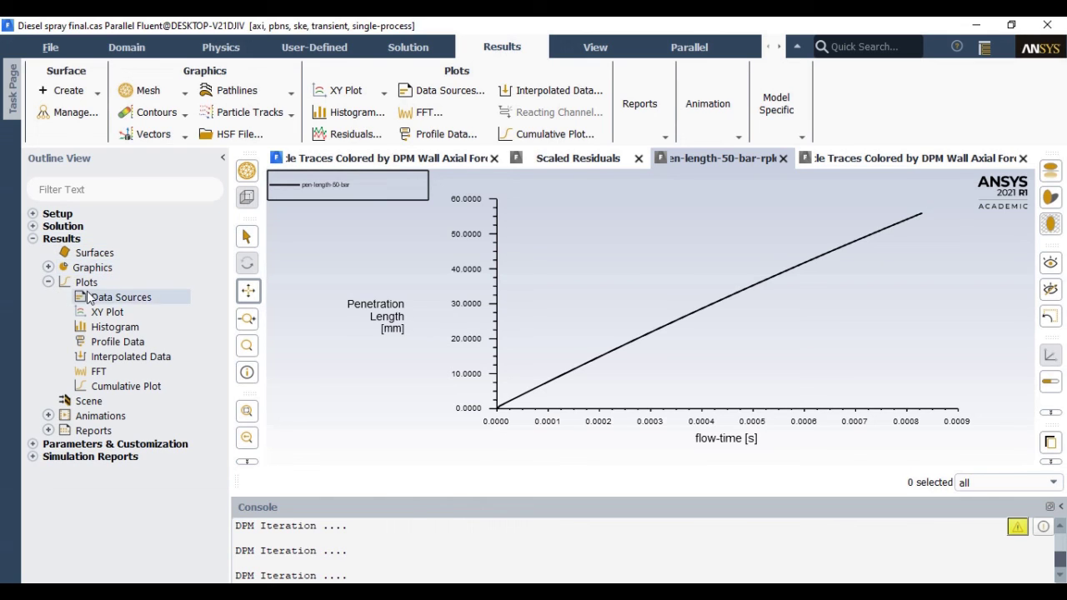
left_click(48, 282)
left_click(48, 327)
left_click(63, 342)
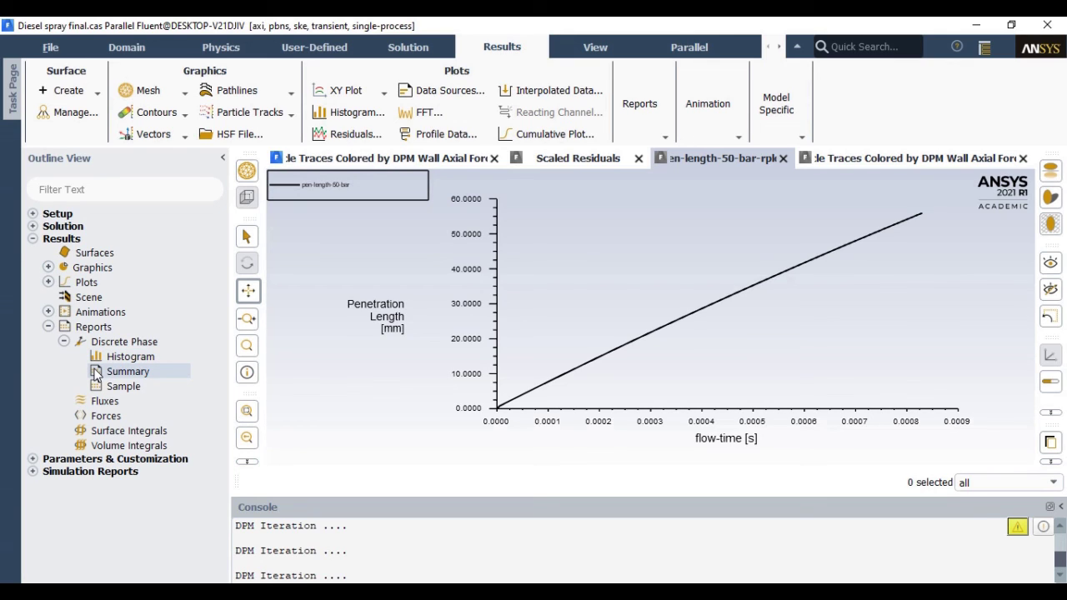
left_click(96, 375)
double_click(96, 375)
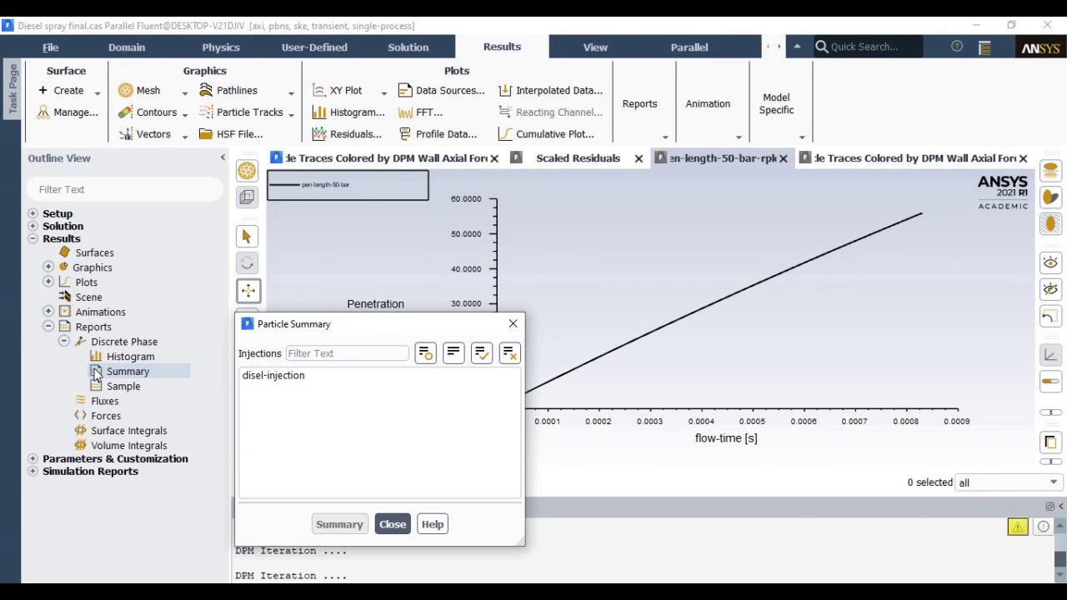
left_click(298, 384)
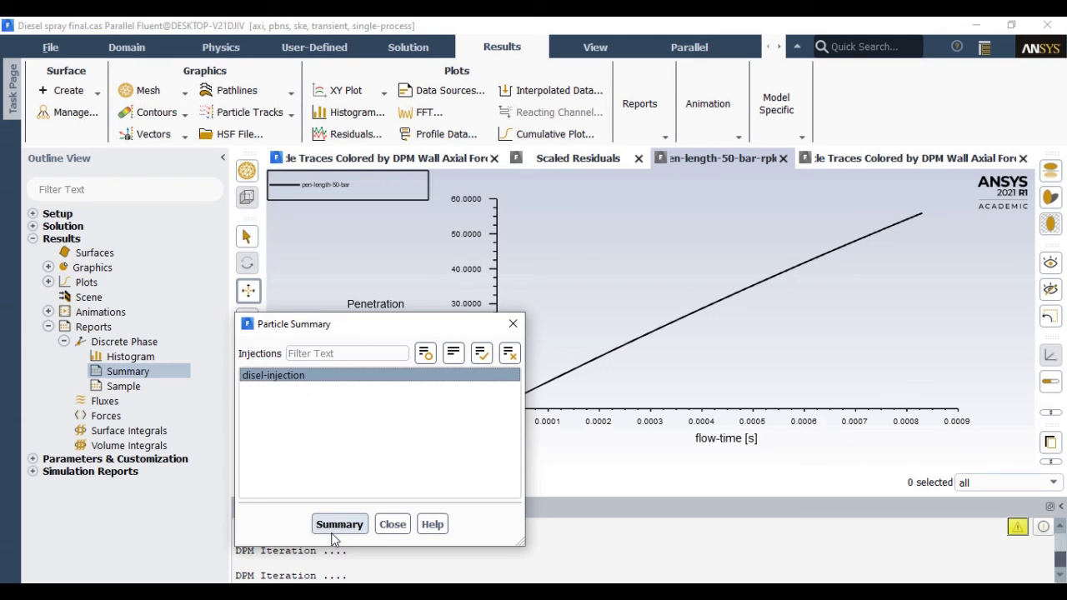
left_click(336, 534)
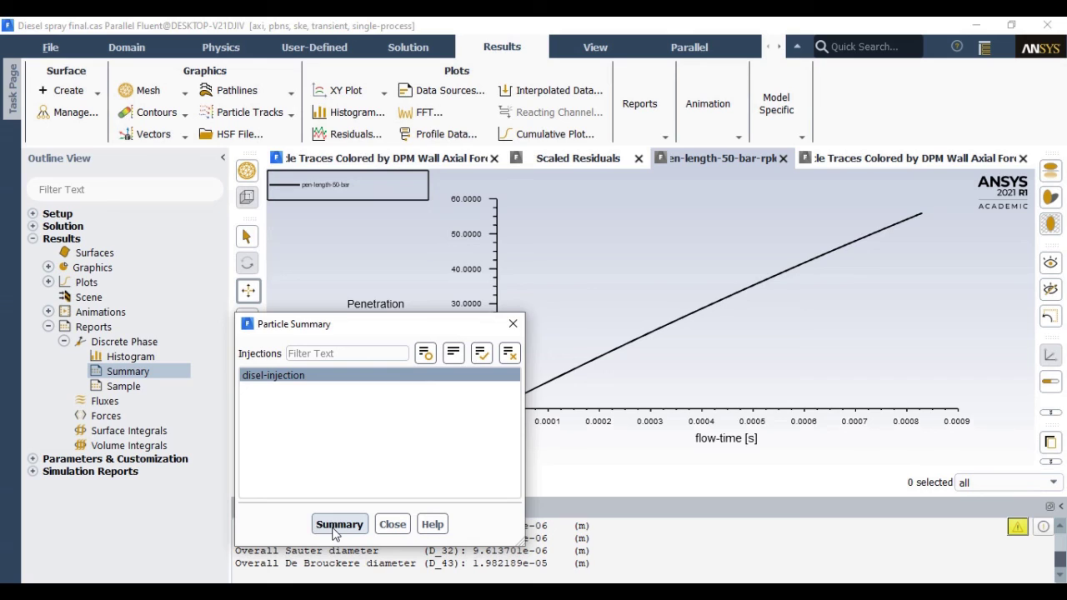
left_click(510, 327)
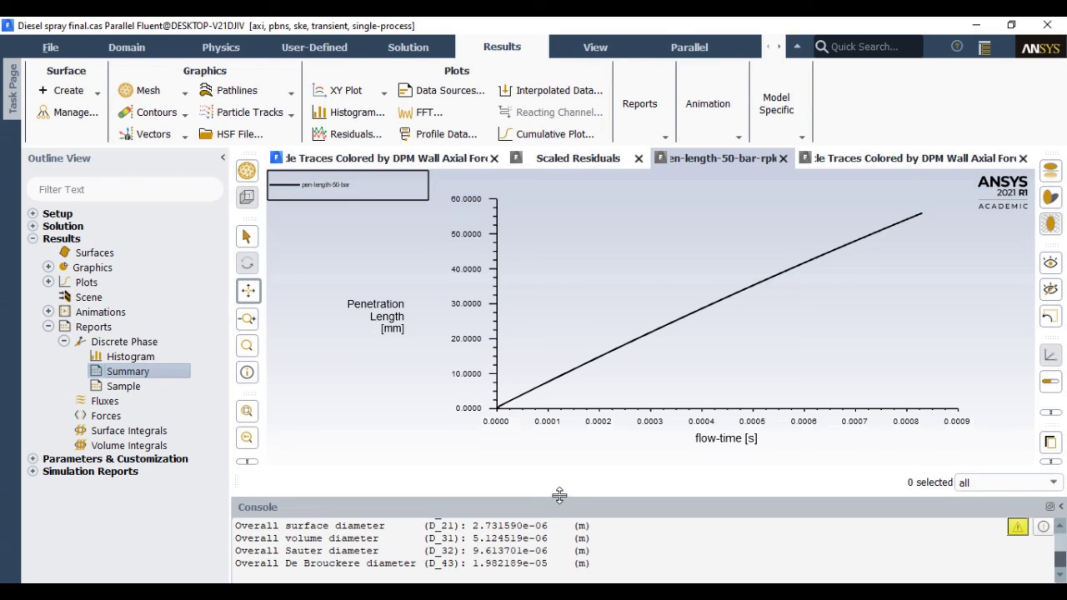
Enlarge the console to read total mass 8.30e-07 kg through maximum diameter 6.60e-05 m
left_click_drag(559, 495, 536, 327)
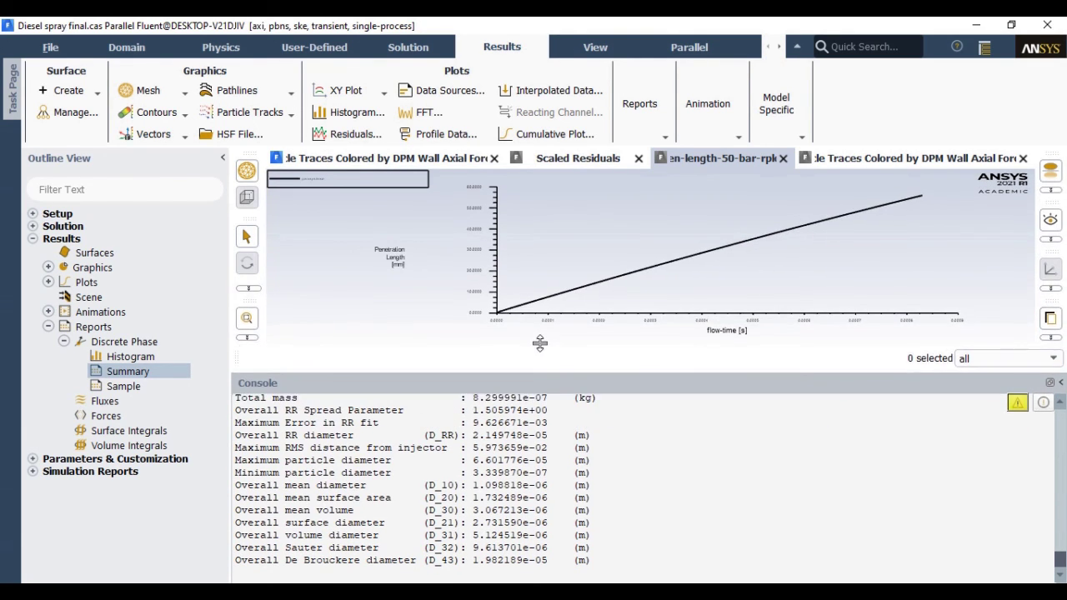